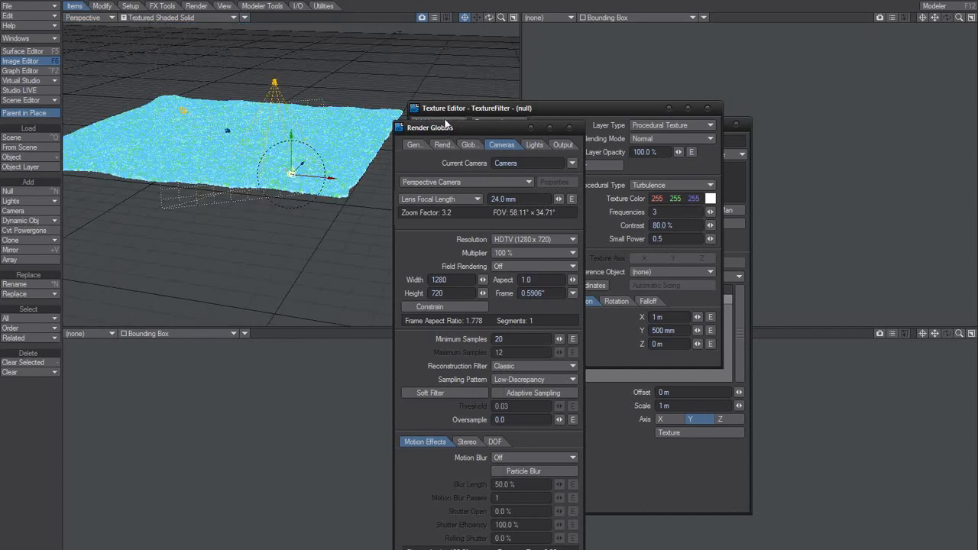
Try the Wireframe, Vertices, Bounding Box and Shaded Solid display modes in the Perspective viewport.
{"action": "left_click", "coordinate": [183, 18]}
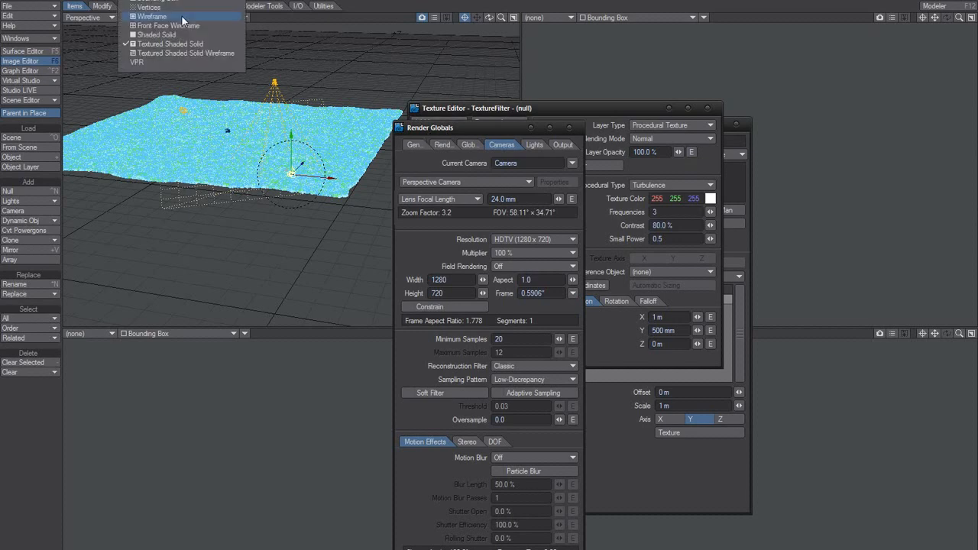
{"action": "left_click", "coordinate": [184, 17]}
{"action": "left_click", "coordinate": [179, 19]}
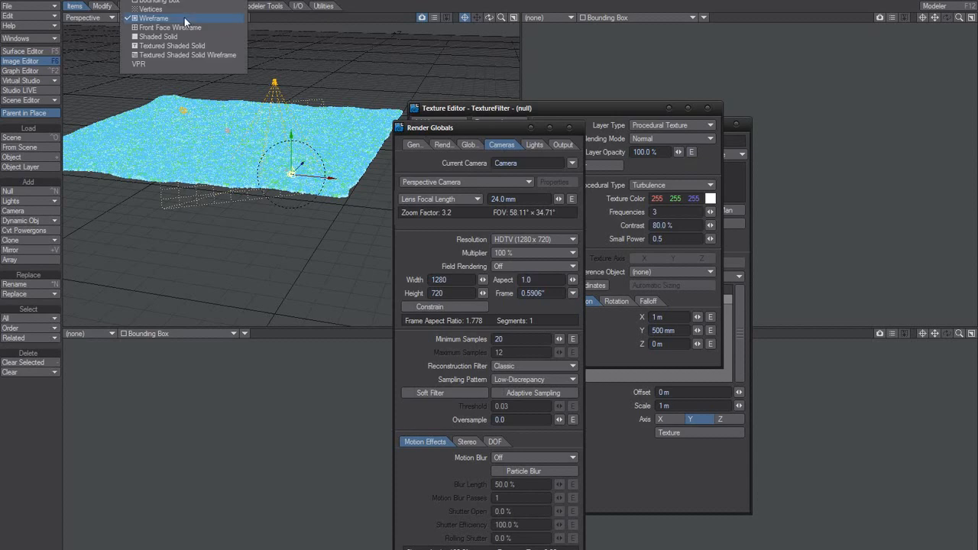
{"action": "left_click", "coordinate": [184, 10]}
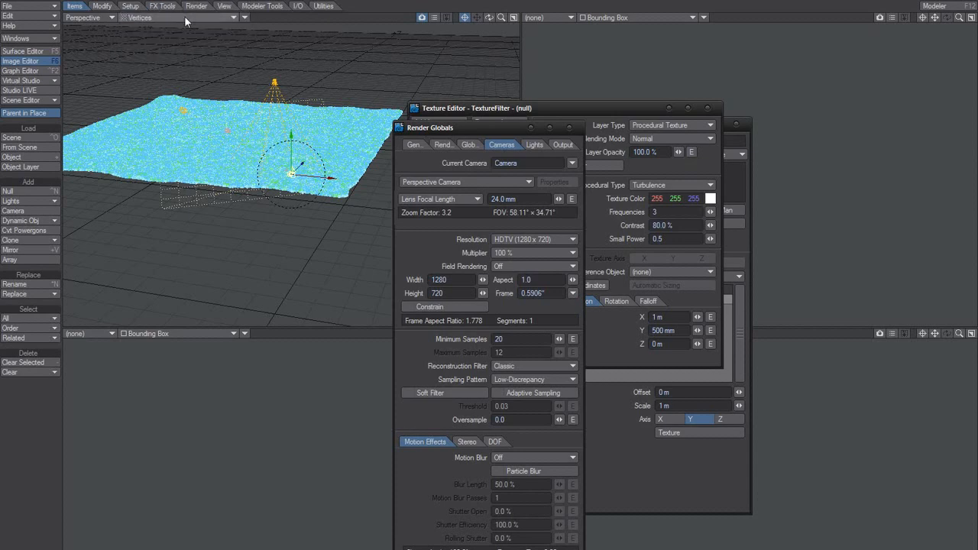
{"action": "left_click", "coordinate": [184, 17]}
{"action": "left_click", "coordinate": [185, 9]}
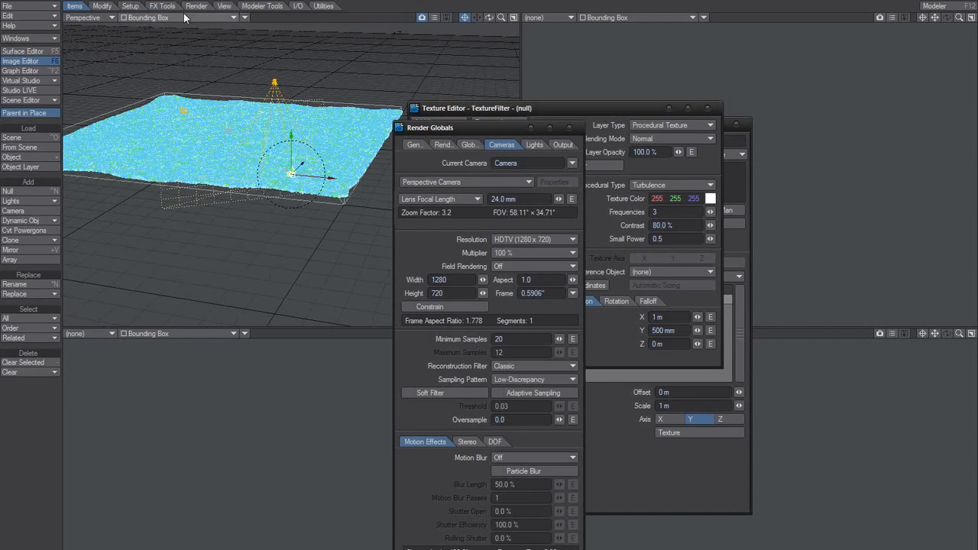
{"action": "left_click", "coordinate": [187, 17]}
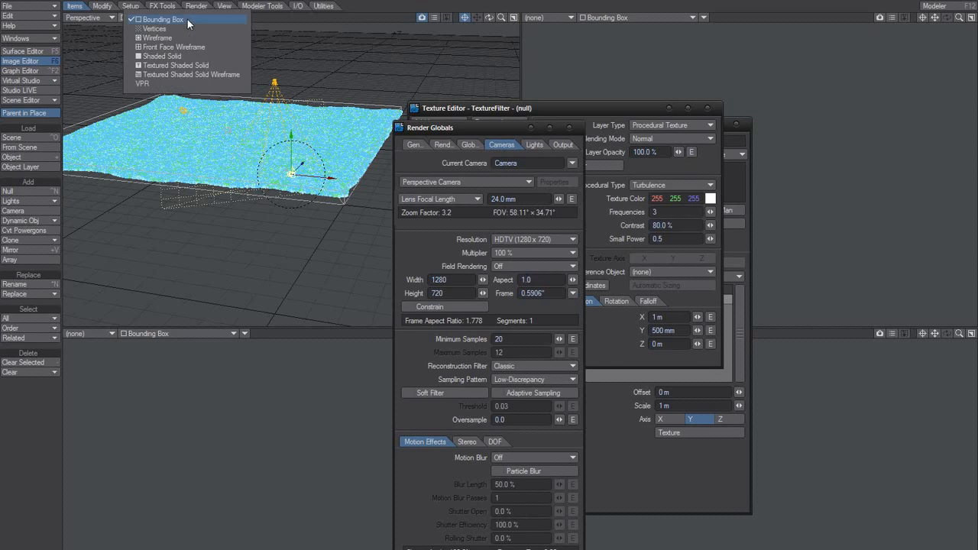
{"action": "left_click", "coordinate": [179, 56]}
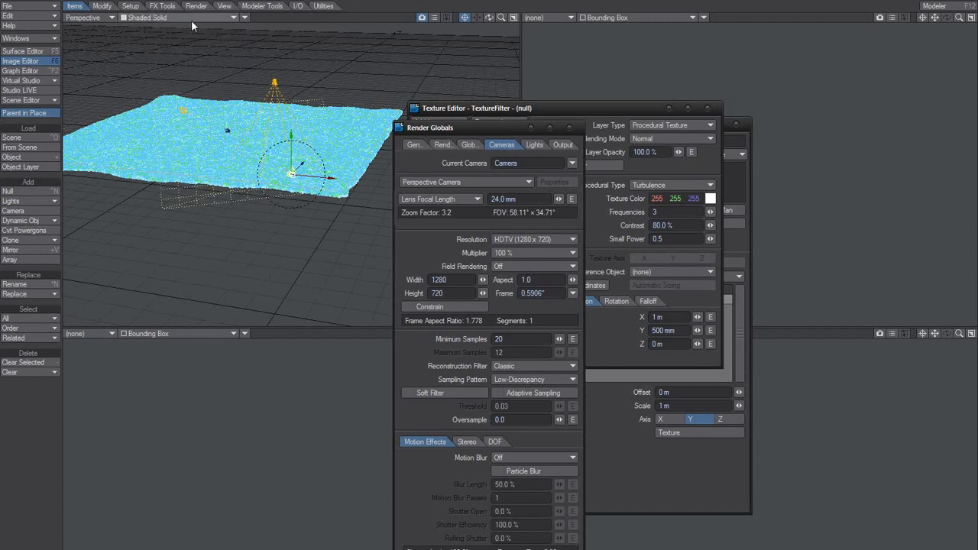
Set the Perspective viewport's display mode to Textured Shaded Solid Wireframe.
{"action": "left_click", "coordinate": [184, 17]}
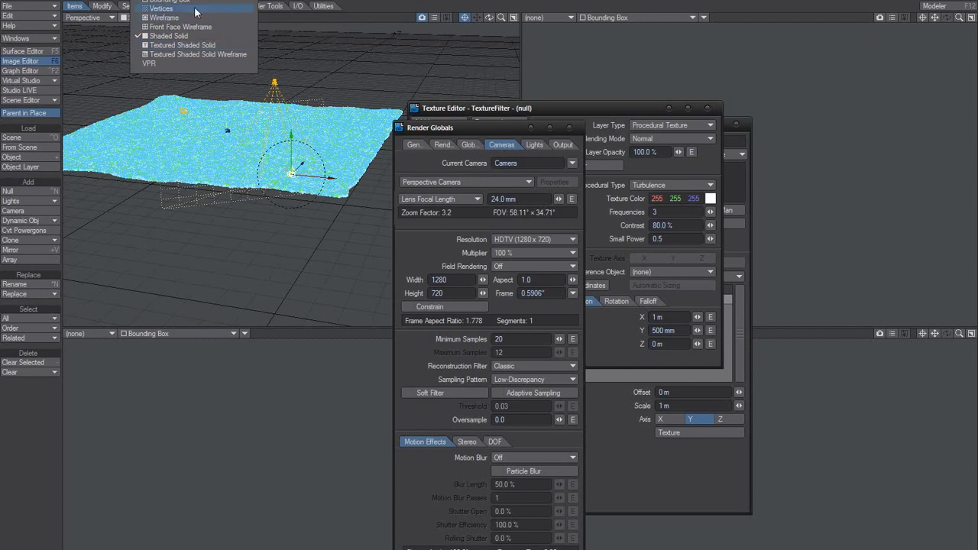
{"action": "left_click", "coordinate": [183, 53]}
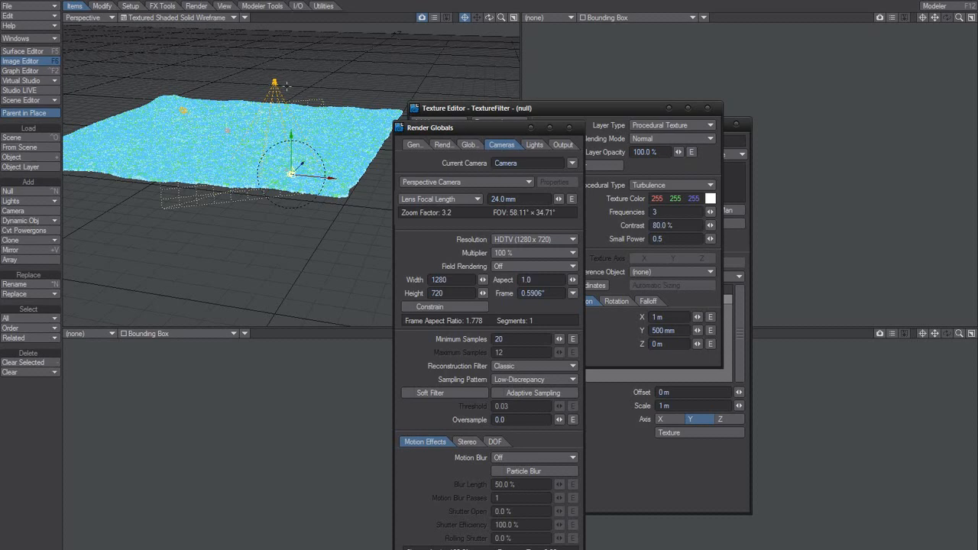
{"action": "left_click_drag", "start_coordinate": [260, 68], "coordinate": [289, 92]}
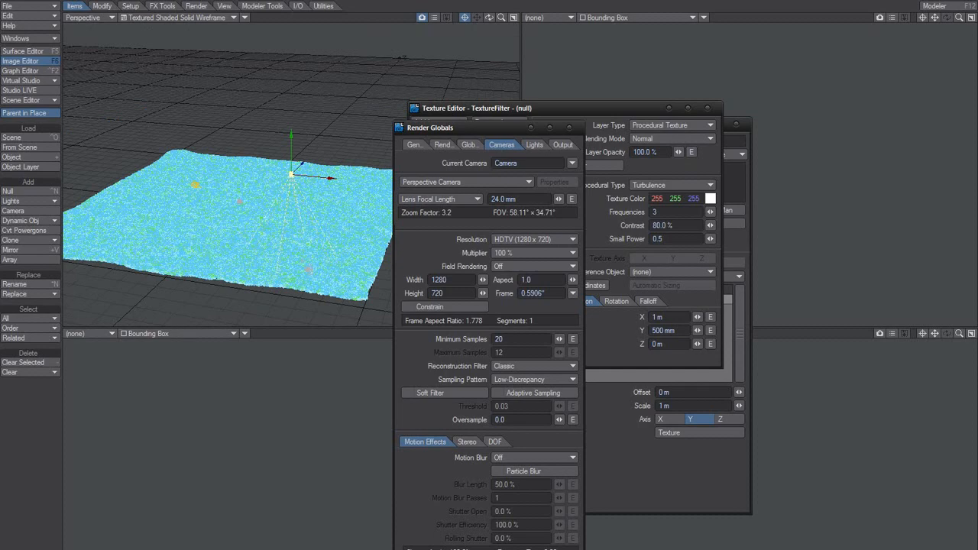
Switch to object selection and close the Render Globals, Texture Editor and Image Editor windows.
{"action": "key", "text": "shift+o"}
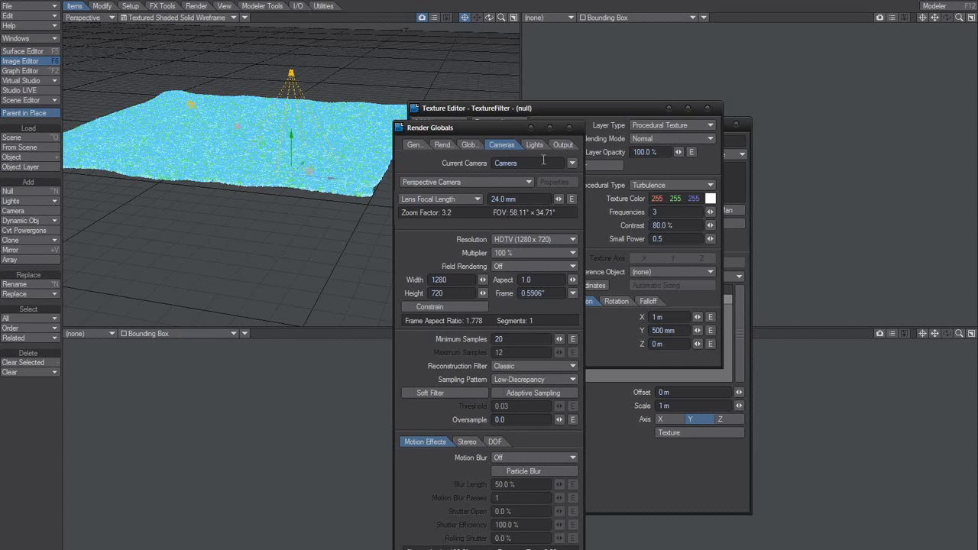
{"action": "left_click", "coordinate": [569, 128]}
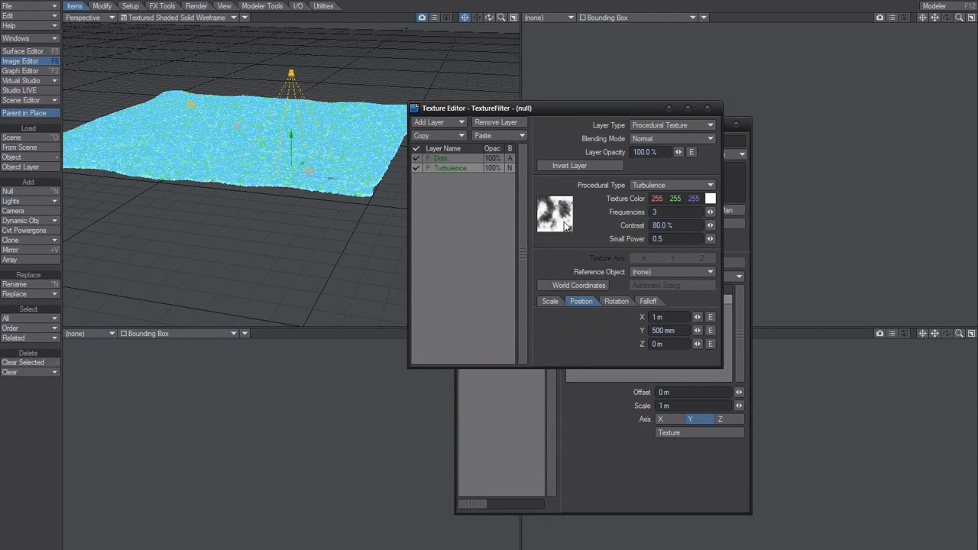
{"action": "left_click", "coordinate": [707, 108]}
{"action": "left_click", "coordinate": [737, 123]}
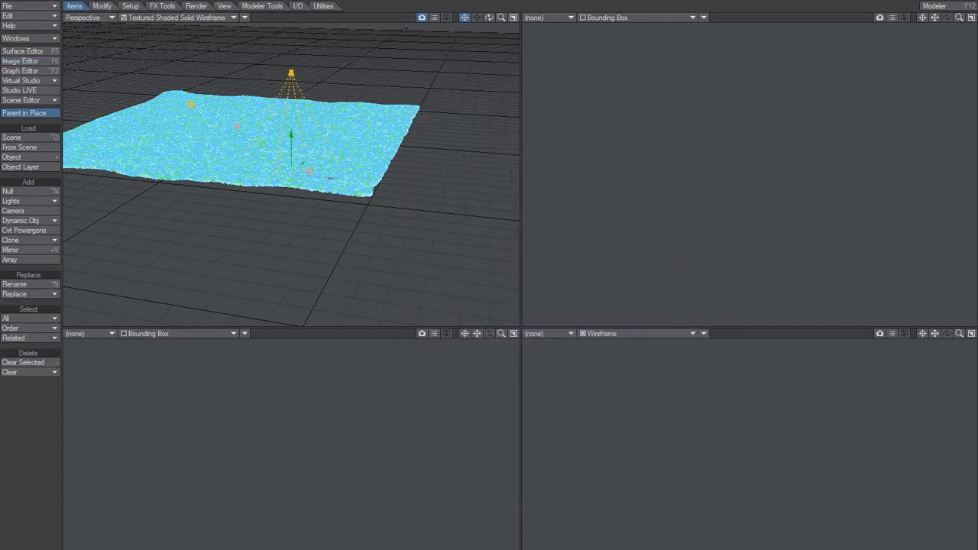
Open the Spot light's properties and set the scene's ambient intensity to 0%.
{"action": "key", "text": "shift+l"}
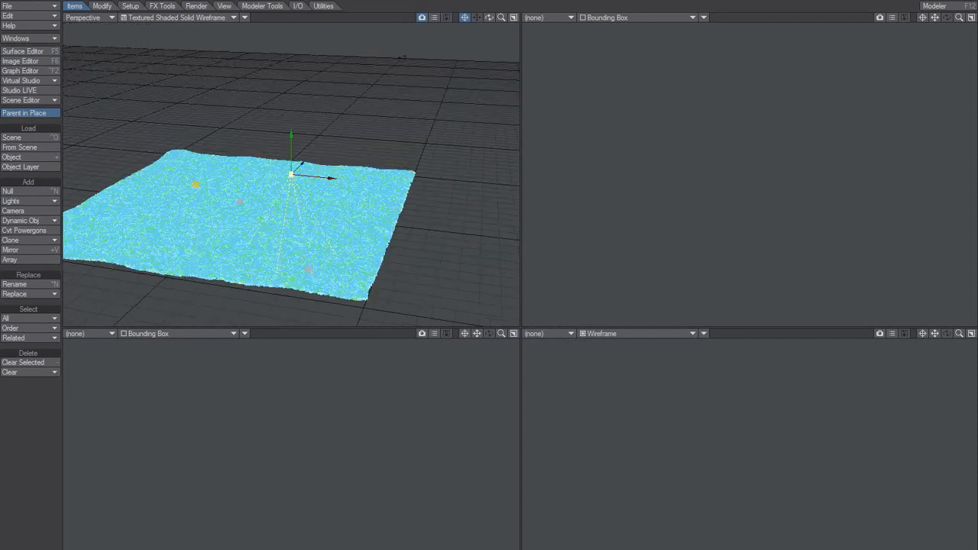
{"action": "key", "text": "p"}
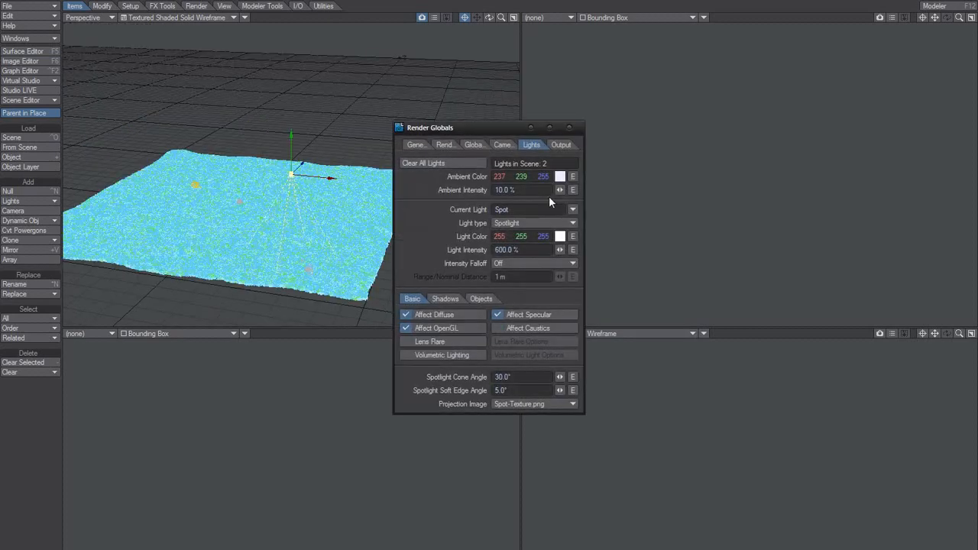
{"action": "left_click", "coordinate": [525, 250]}
{"action": "left_click", "coordinate": [526, 250]}
{"action": "left_click", "coordinate": [516, 191]}
{"action": "type", "text": "0"}
{"action": "key", "text": "Tab"}
Check the distant light's intensity, return to the Spot light's settings and close the light properties.
{"action": "left_click", "coordinate": [572, 209]}
{"action": "left_click", "coordinate": [579, 196]}
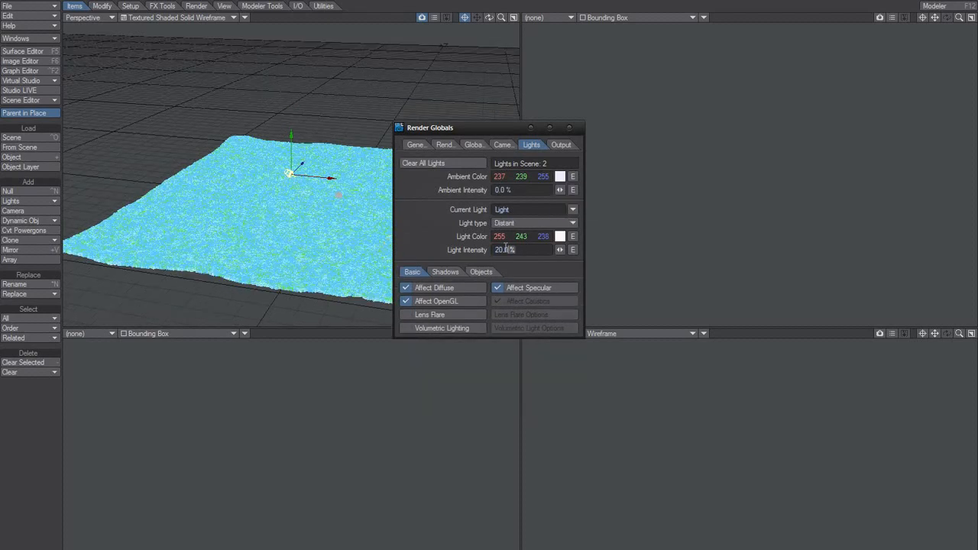
{"action": "left_click", "coordinate": [573, 211]}
{"action": "left_click", "coordinate": [579, 222]}
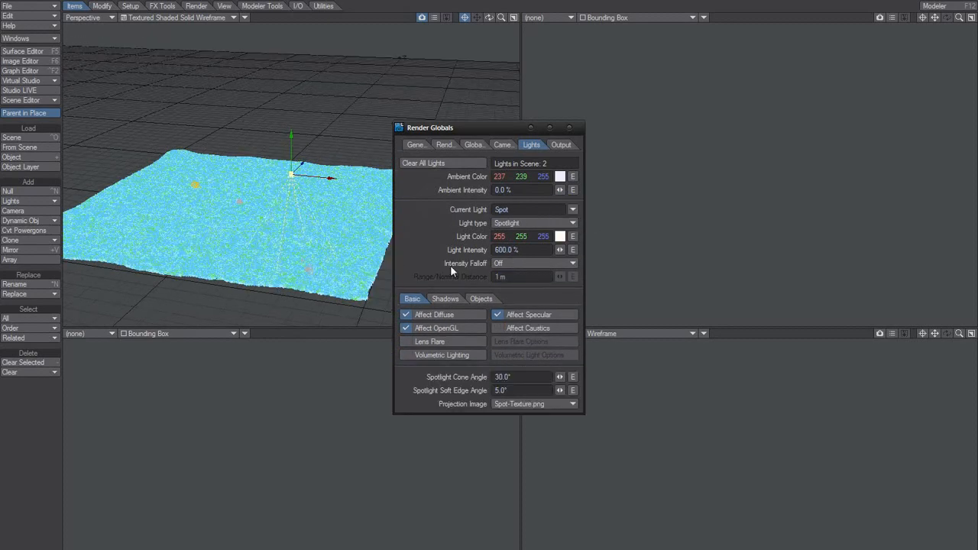
{"action": "left_click", "coordinate": [569, 130]}
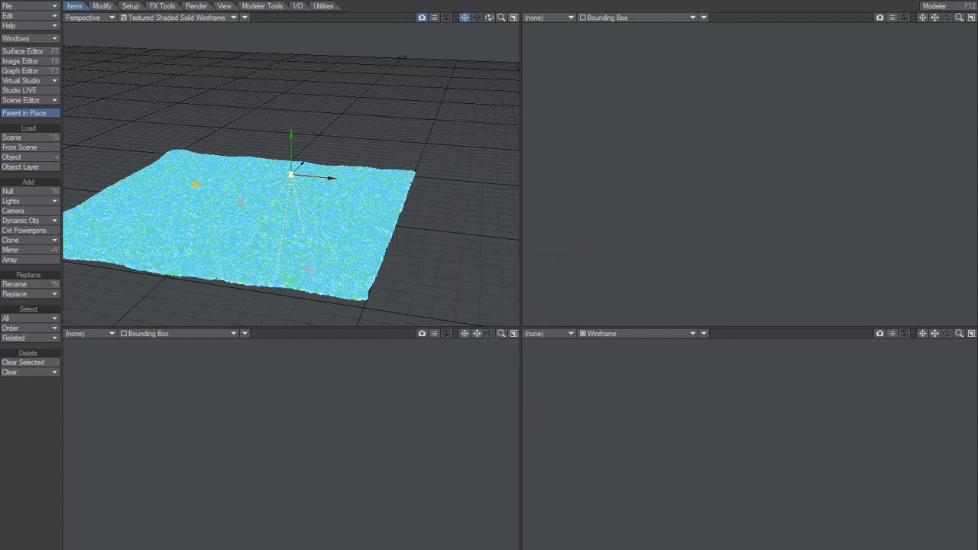
Check the Spot light's parent item in its motion options and switch back to object selection.
{"action": "key", "text": "m"}
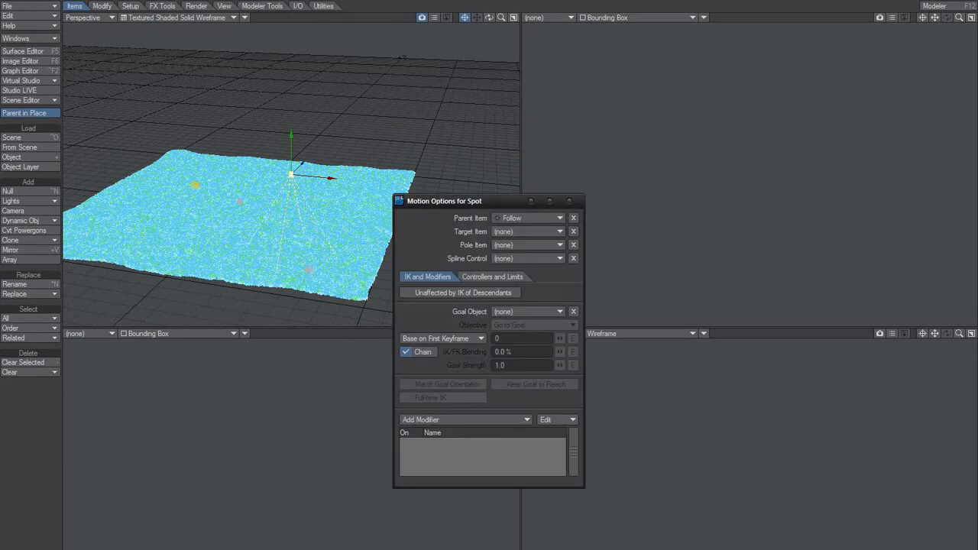
{"action": "left_click", "coordinate": [570, 201]}
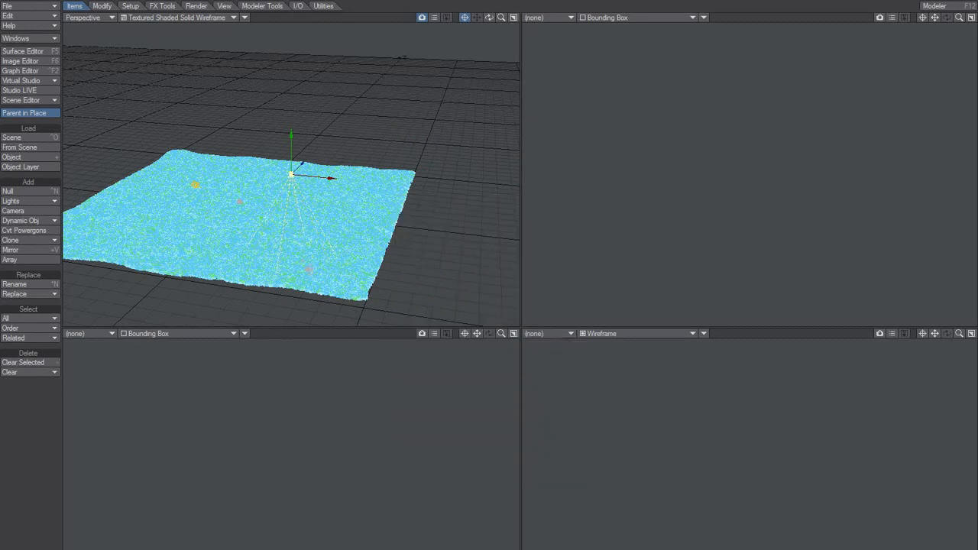
{"action": "key", "text": "shift+o"}
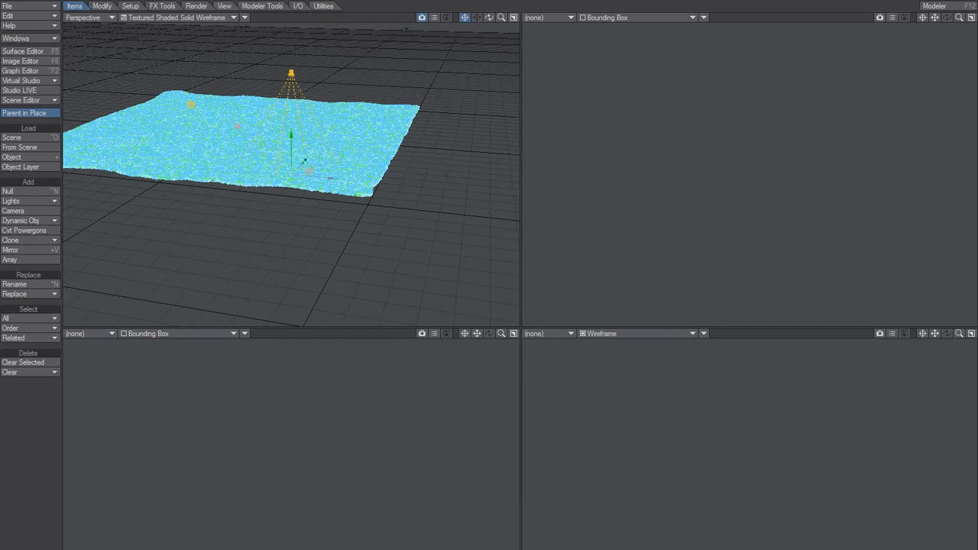
{"action": "left_click_drag", "start_coordinate": [331, 178], "coordinate": [253, 193]}
Preview the grass and projected spotlight with VPR in the Perspective viewport, and return to Textured Shaded Solid Wireframe.
{"action": "left_click", "coordinate": [203, 20]}
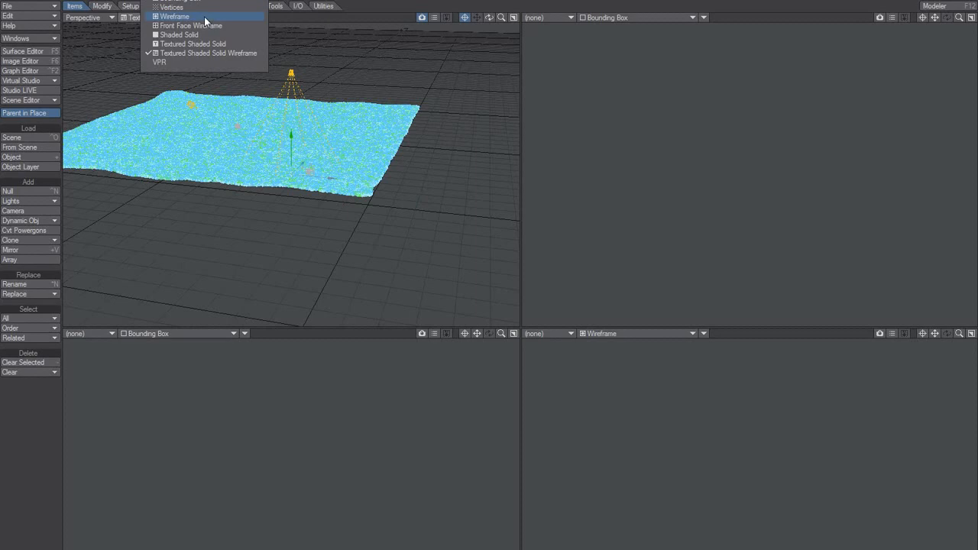
{"action": "left_click", "coordinate": [189, 62]}
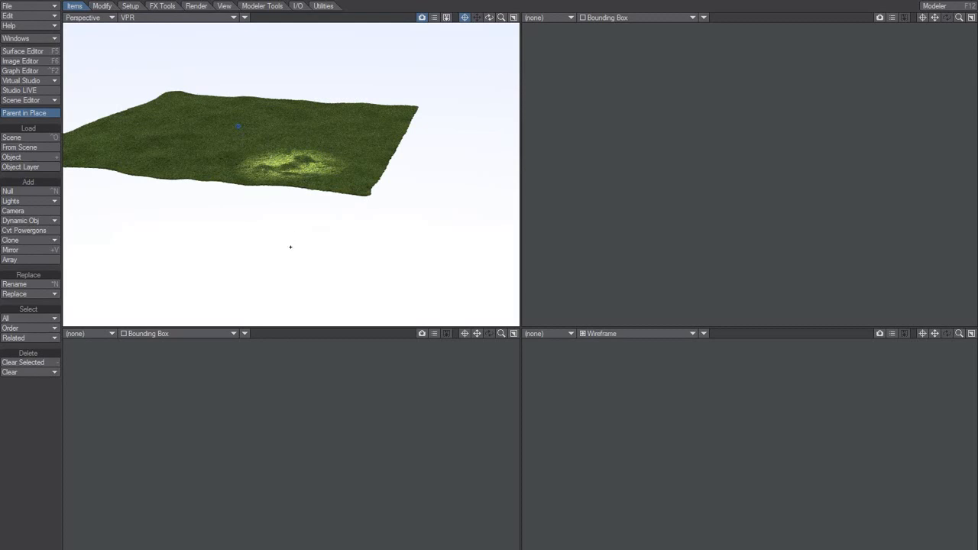
{"action": "key", "text": "ctrl+F9"}
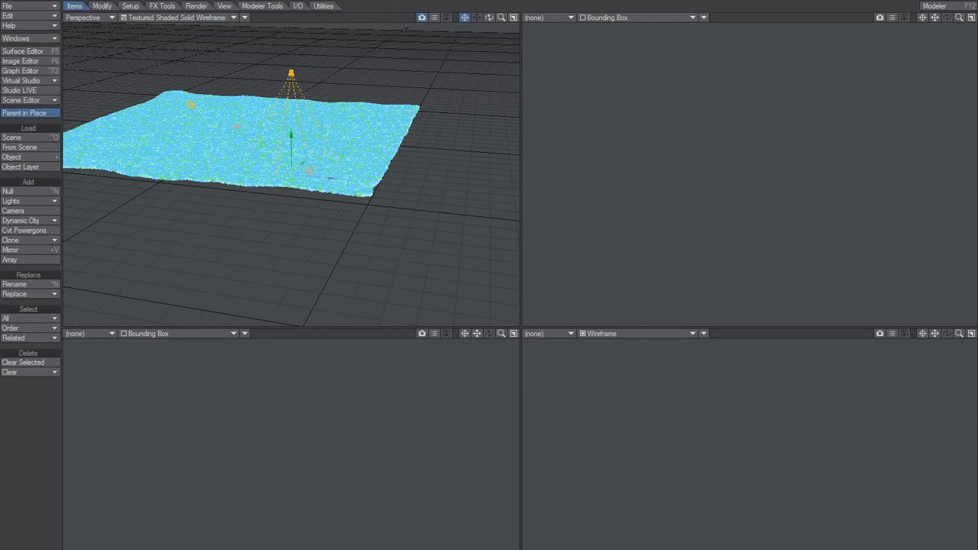
Open the Image Editor and check which projection image the Spot light uses in its light properties.
{"action": "key", "text": "F6"}
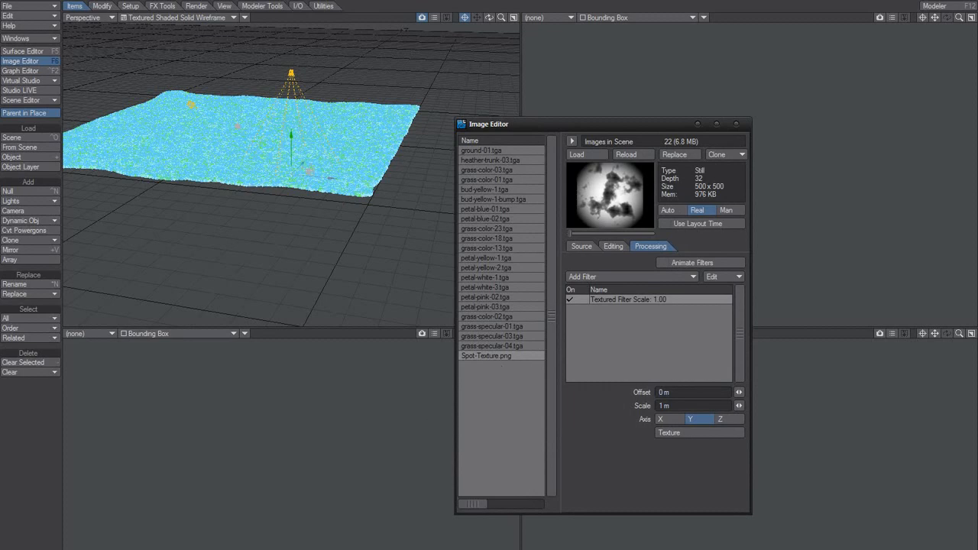
{"action": "key", "text": "shift+l"}
{"action": "key", "text": "p"}
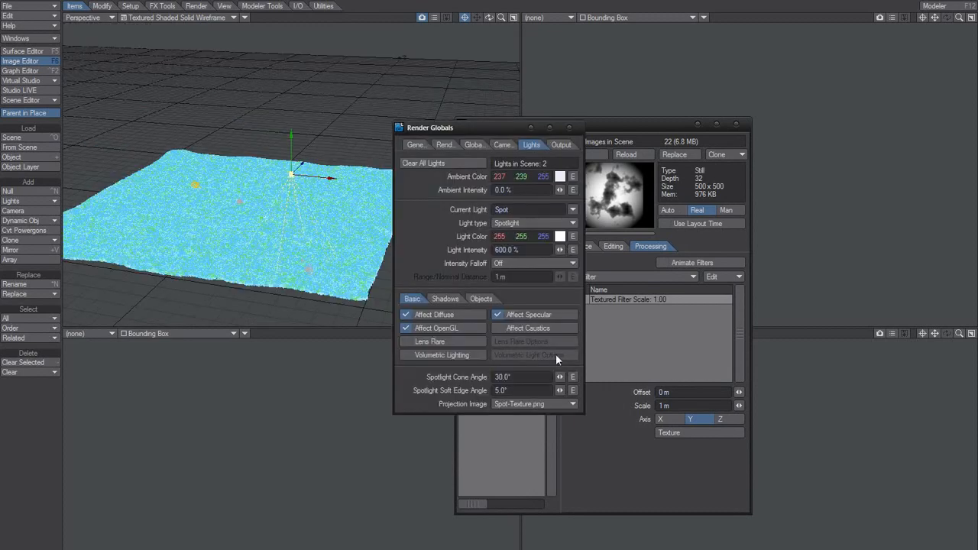
{"action": "left_click", "coordinate": [532, 404]}
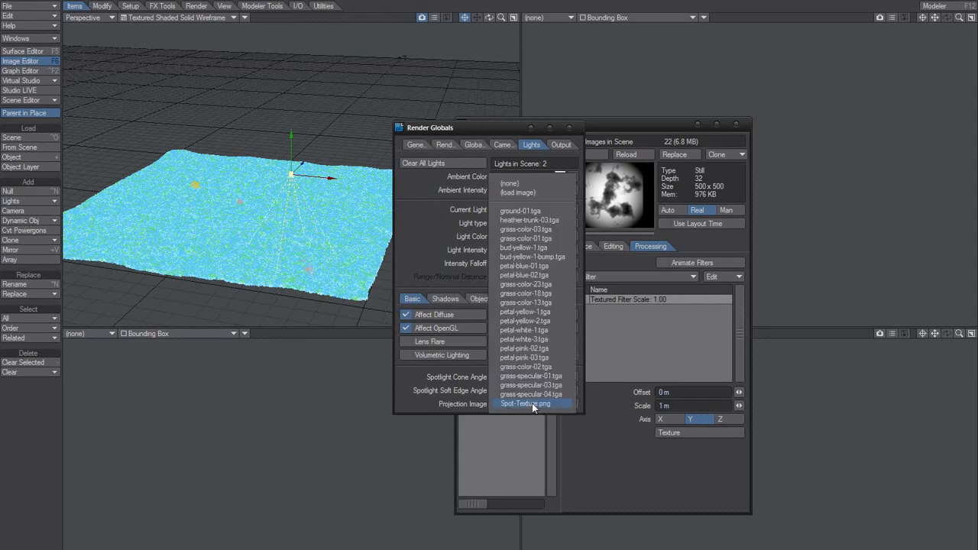
{"action": "left_click", "coordinate": [472, 403]}
{"action": "left_click", "coordinate": [569, 127]}
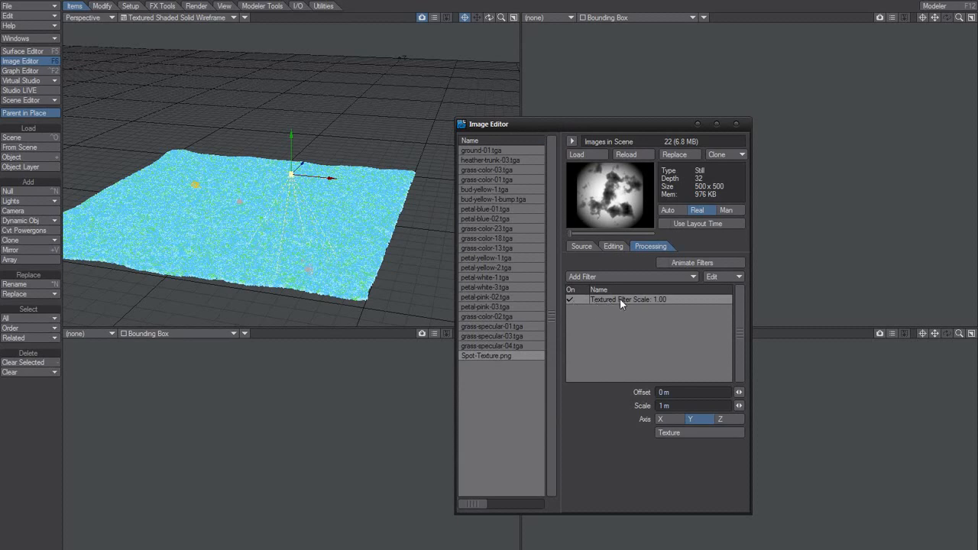
Review the source and editing settings of Spot-Texture.png in the Image Editor.
{"action": "left_click", "coordinate": [581, 246]}
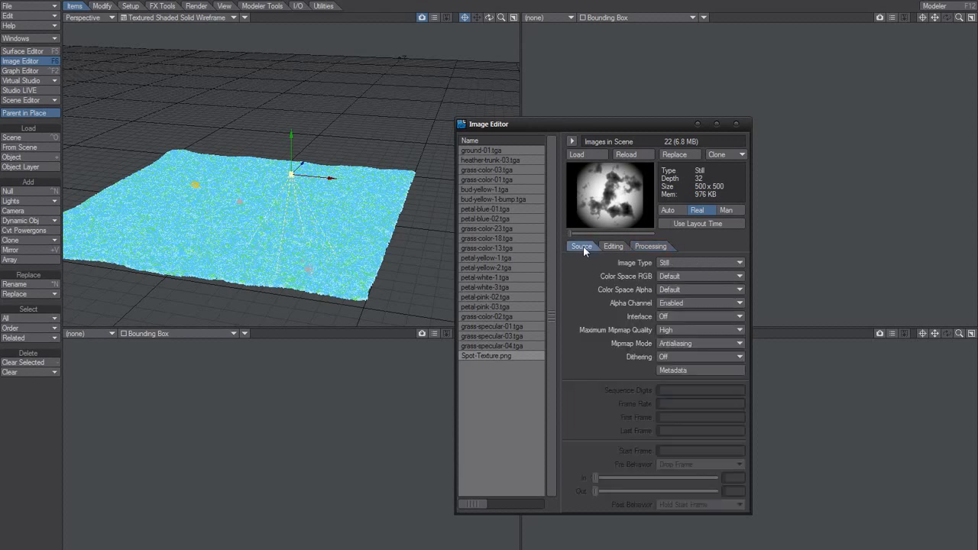
{"action": "left_click", "coordinate": [614, 246]}
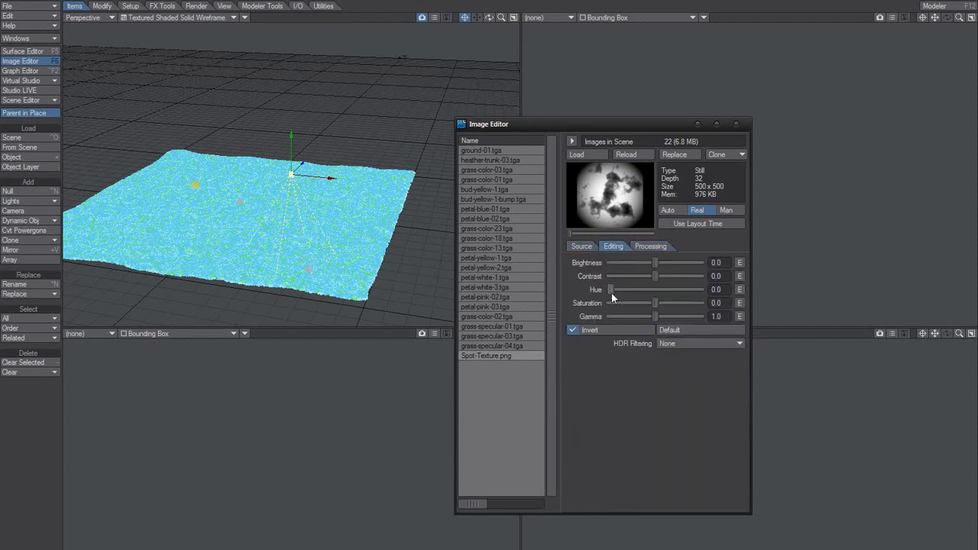
{"action": "left_click", "coordinate": [648, 246]}
Temporarily disable the Textured Filter and the Invert option on Spot-Texture.png to compare the image, and re-enable both.
{"action": "left_click", "coordinate": [571, 300]}
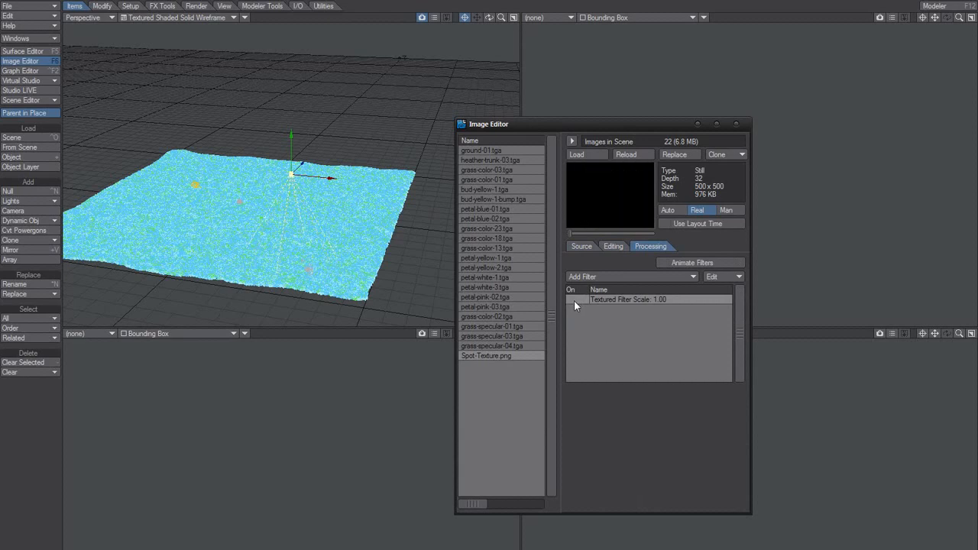
{"action": "left_click", "coordinate": [611, 247]}
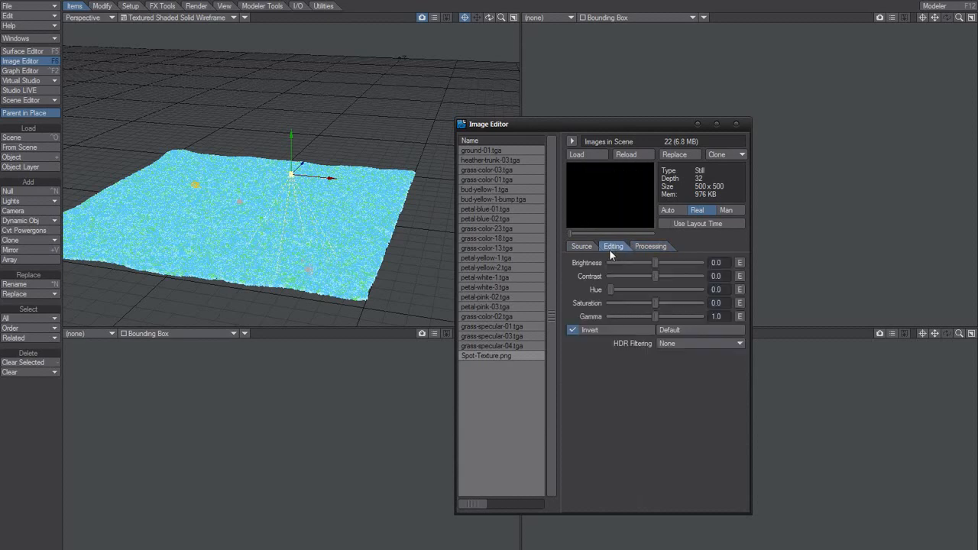
{"action": "left_click", "coordinate": [580, 330]}
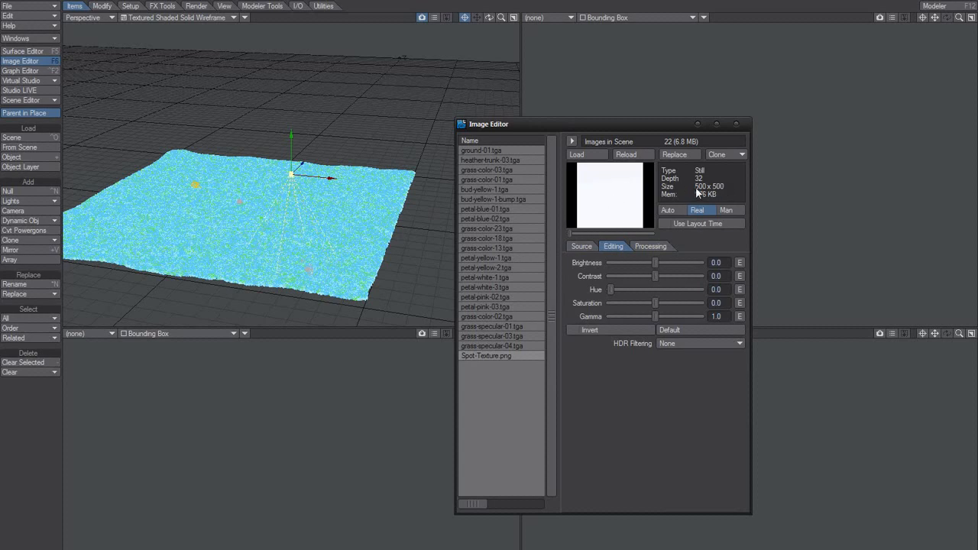
{"action": "left_click", "coordinate": [576, 330]}
{"action": "left_click", "coordinate": [643, 254]}
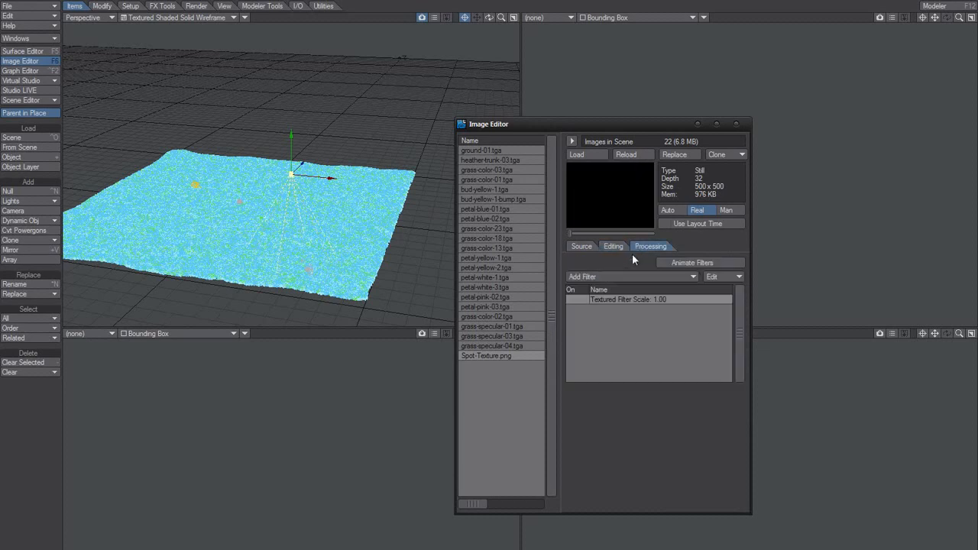
{"action": "left_click", "coordinate": [570, 300]}
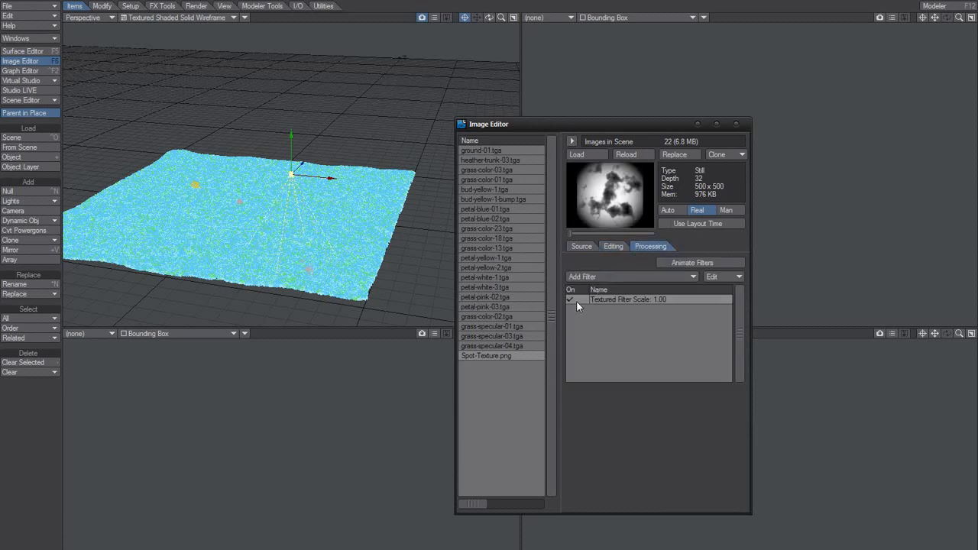
Open the properties of the Textured Filter applied to Spot-Texture.png.
{"action": "right_click", "coordinate": [631, 300]}
{"action": "left_click", "coordinate": [639, 311]}
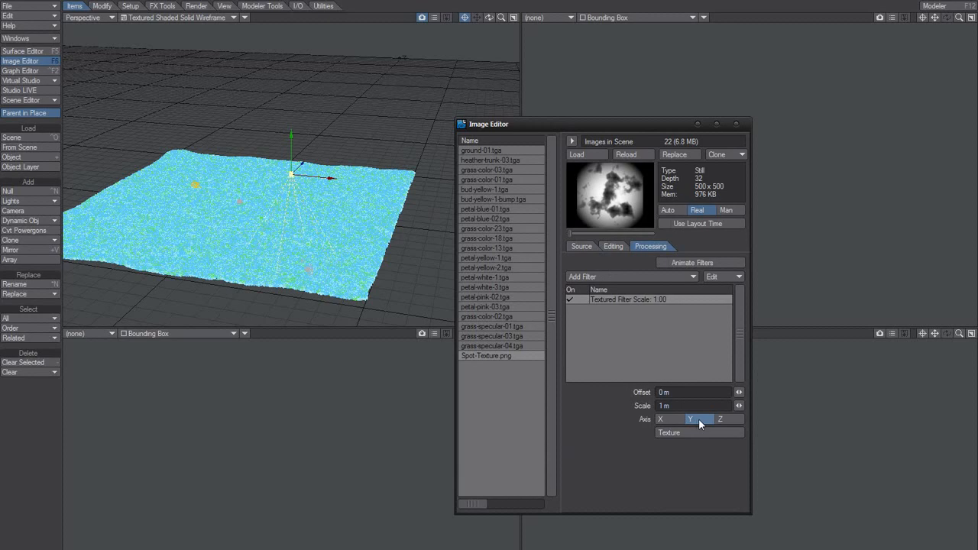
Open the Textured Filter's texture layers in the Texture Editor and show the Dots layer's scale settings.
{"action": "left_click", "coordinate": [685, 433]}
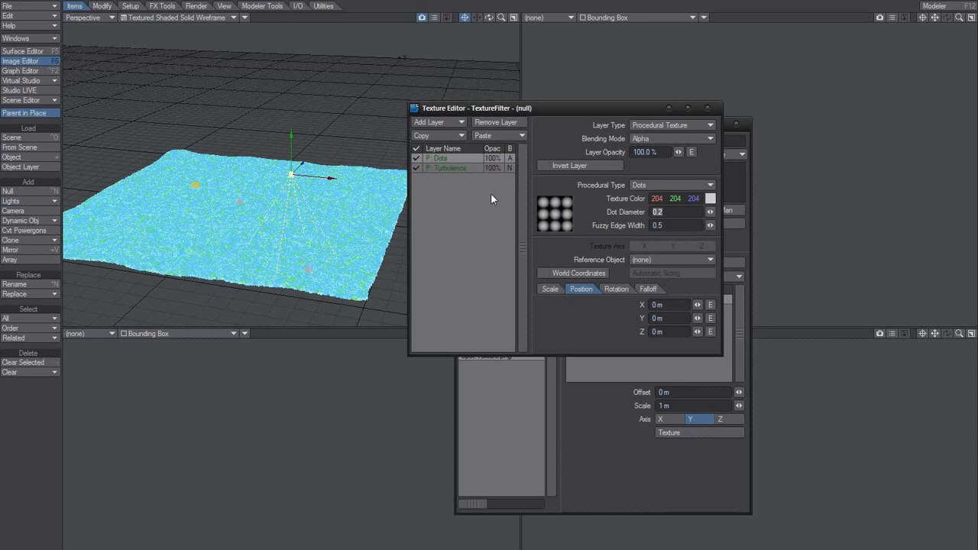
{"action": "left_click", "coordinate": [550, 288]}
Isolate the Dots layer by disabling Turbulence and setting the Dots blending mode to Normal, and preview it in VPR.
{"action": "left_click", "coordinate": [417, 167]}
{"action": "left_click", "coordinate": [459, 159]}
{"action": "left_click", "coordinate": [647, 137]}
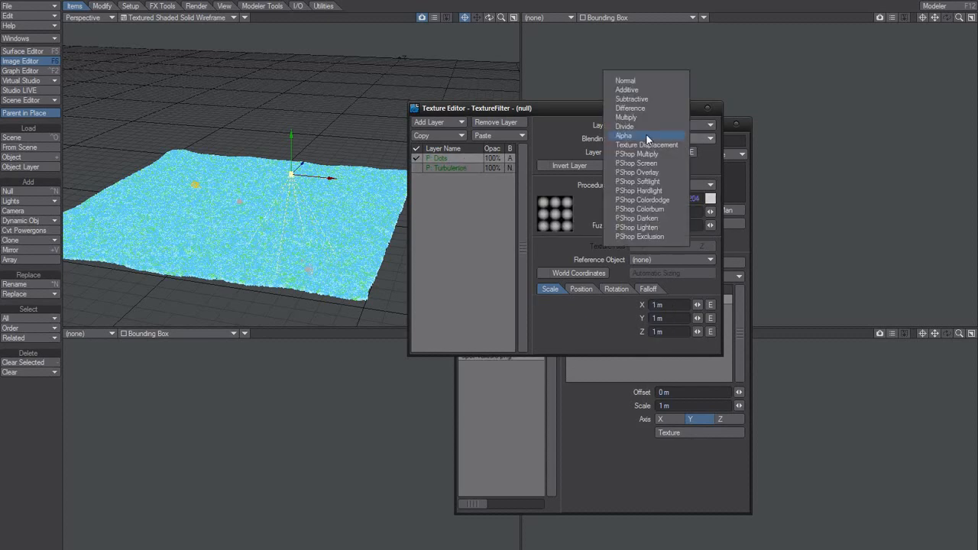
{"action": "left_click", "coordinate": [636, 80]}
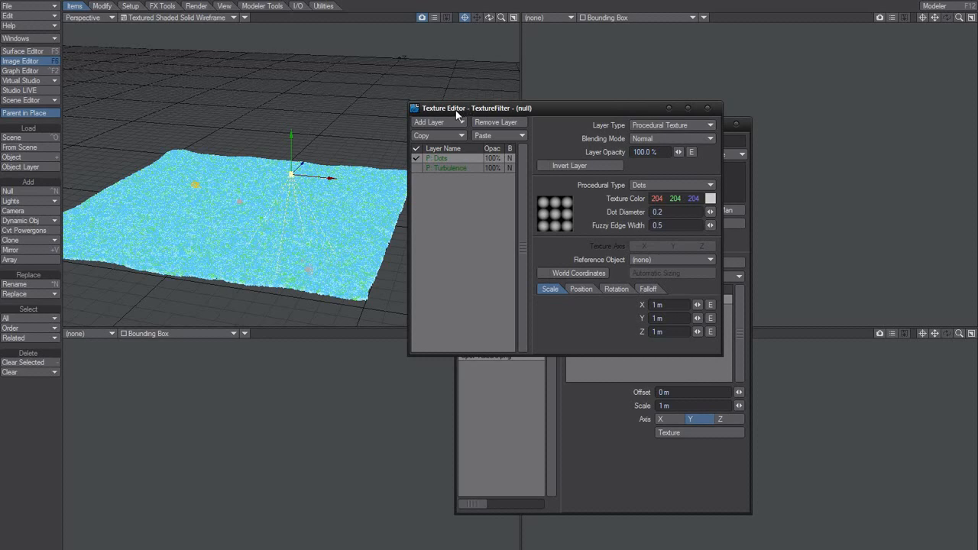
{"action": "key", "text": "ctrl+F9"}
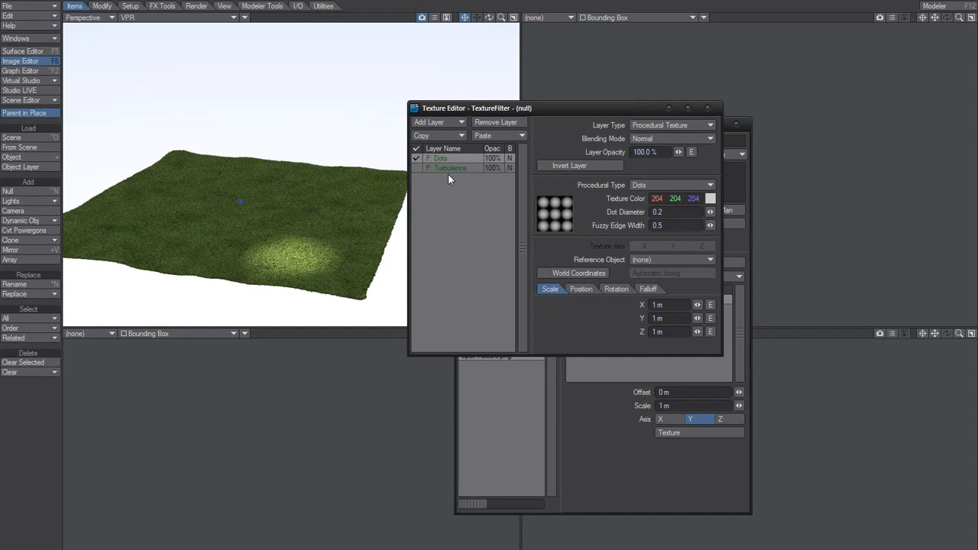
{"action": "key", "text": "ctrl+F9"}
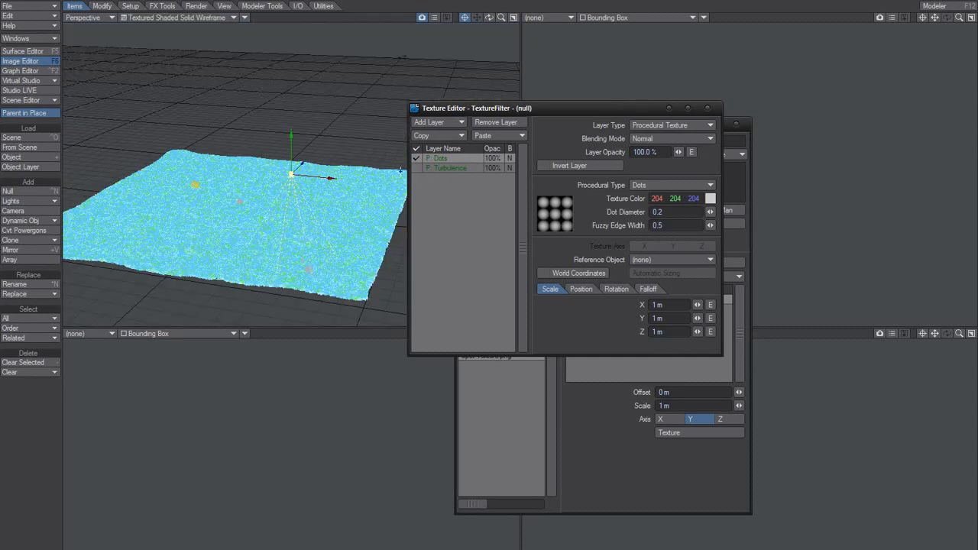
Enable the Turbulence layer, disable the Dots layer, and preview the turbulence alone in VPR.
{"action": "left_click", "coordinate": [434, 168]}
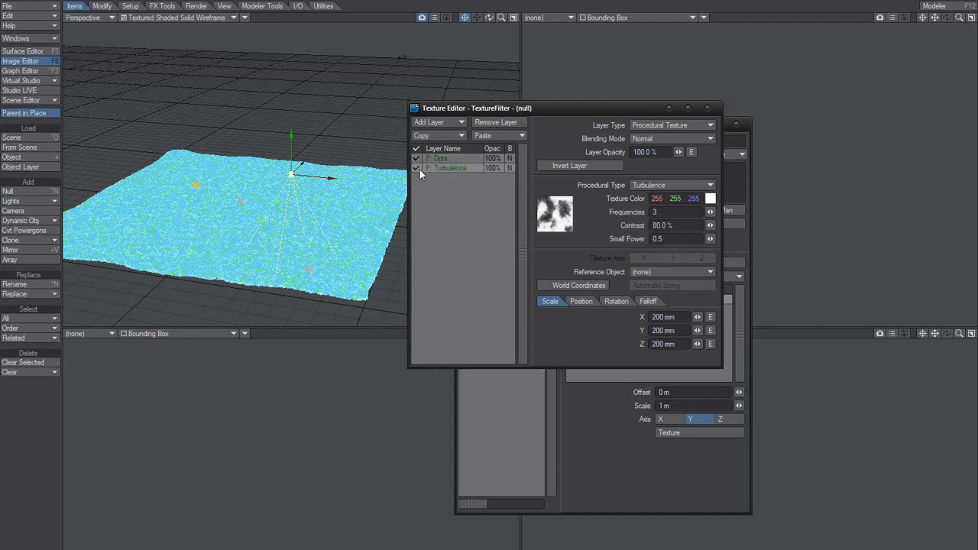
{"action": "left_click", "coordinate": [419, 158]}
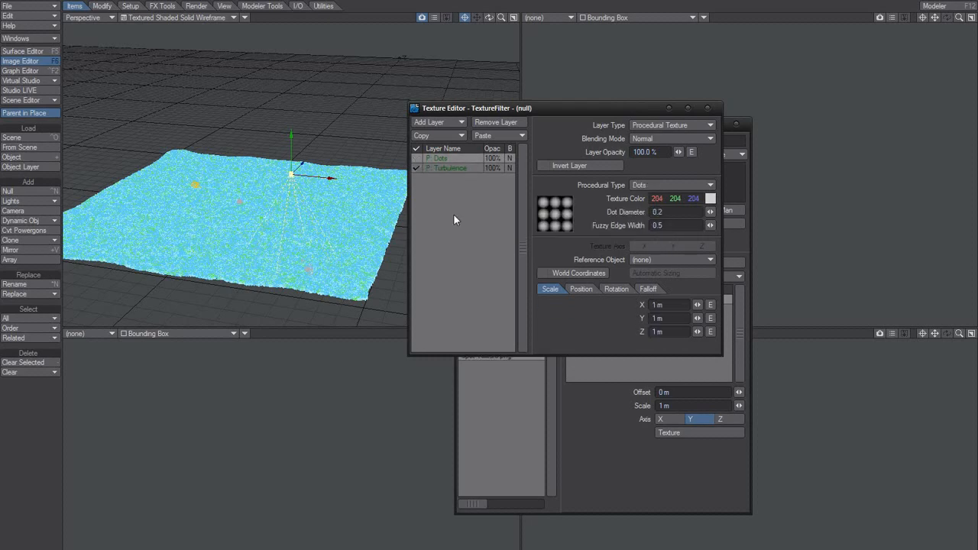
{"action": "left_click", "coordinate": [446, 167]}
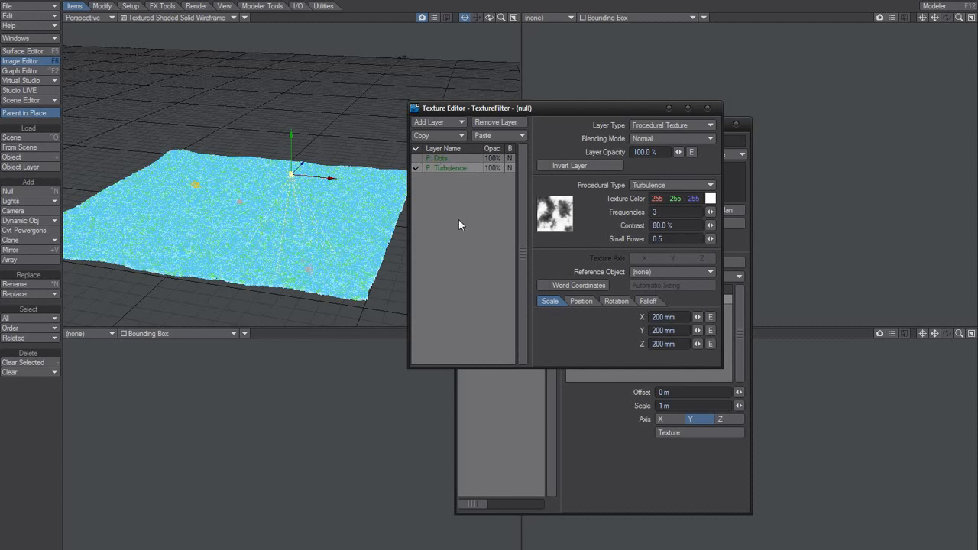
{"action": "key", "text": "ctrl+F9"}
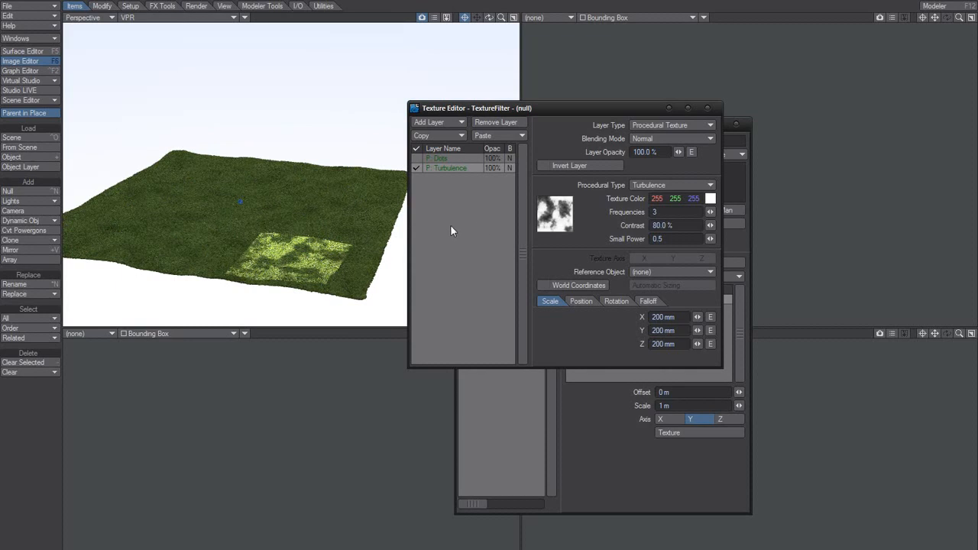
{"action": "key", "text": "ctrl+F9"}
Re-enable the Dots layer, set its blending mode to Alpha, and preview both layers combined in VPR.
{"action": "left_click", "coordinate": [440, 159]}
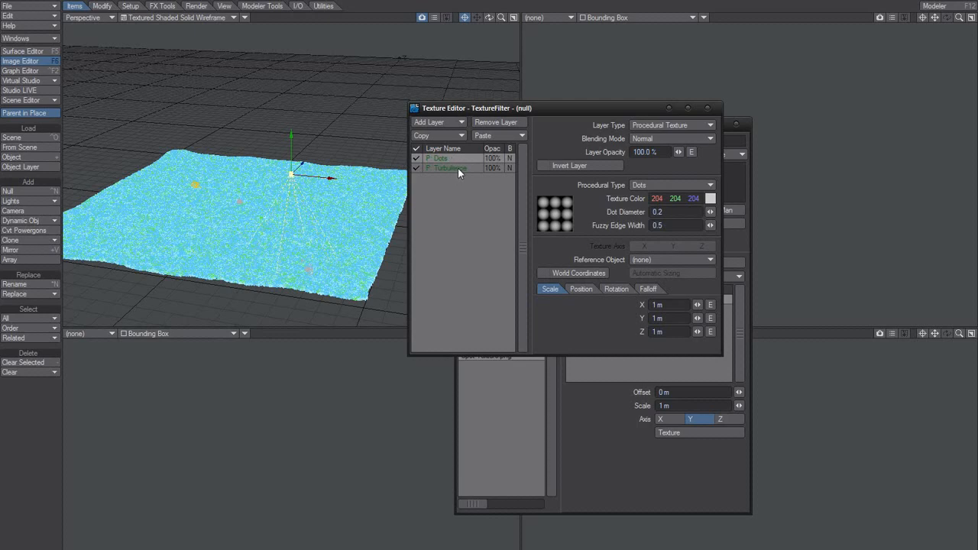
{"action": "left_click", "coordinate": [678, 138]}
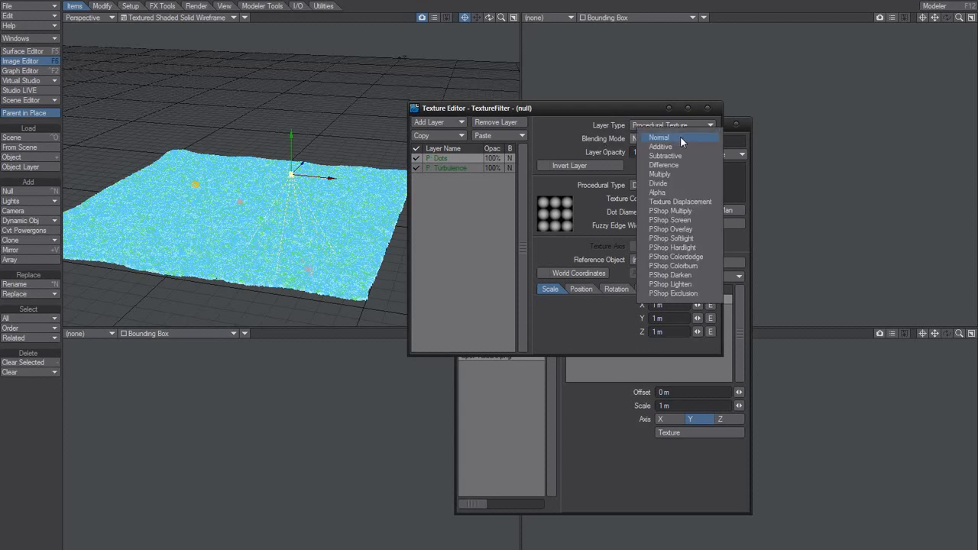
{"action": "left_click", "coordinate": [664, 192]}
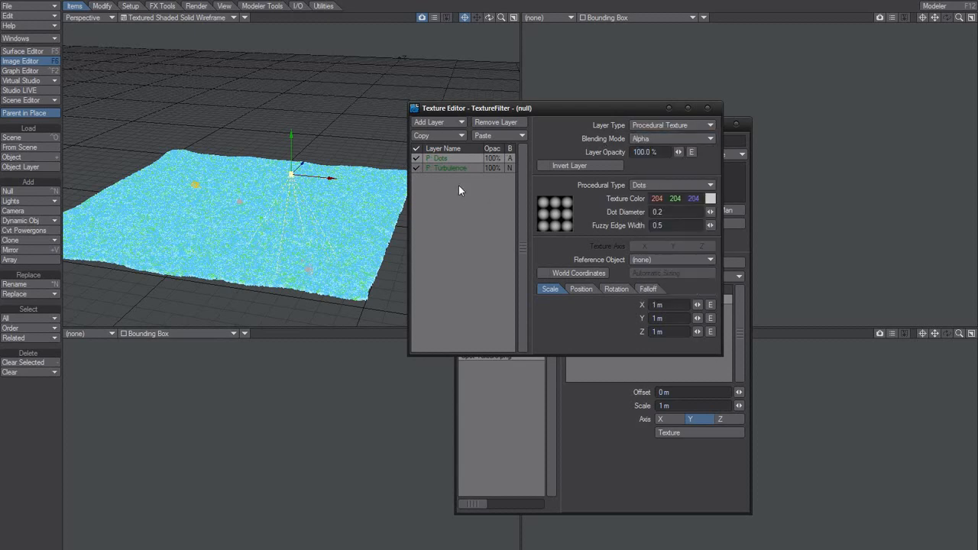
{"action": "key", "text": "ctrl+F9"}
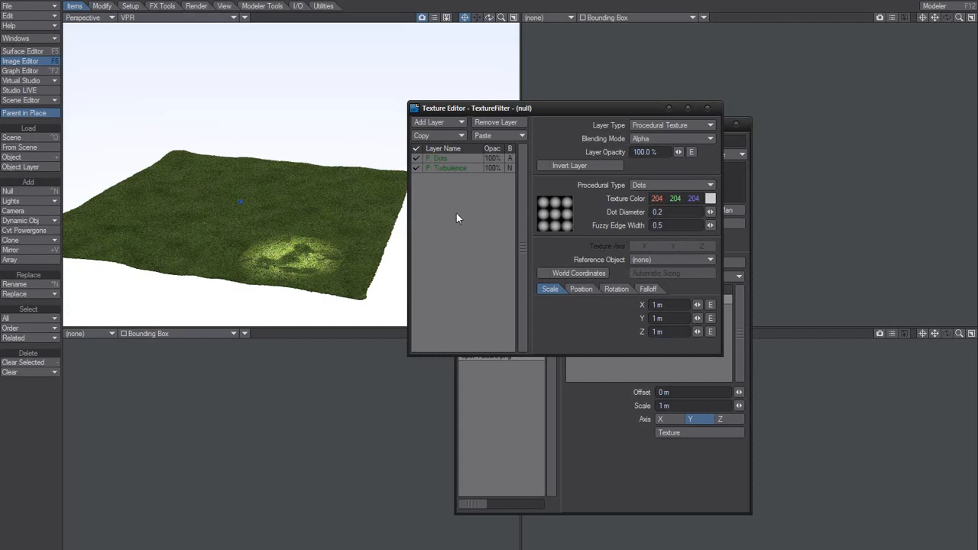
{"action": "key", "text": "shift+F7"}
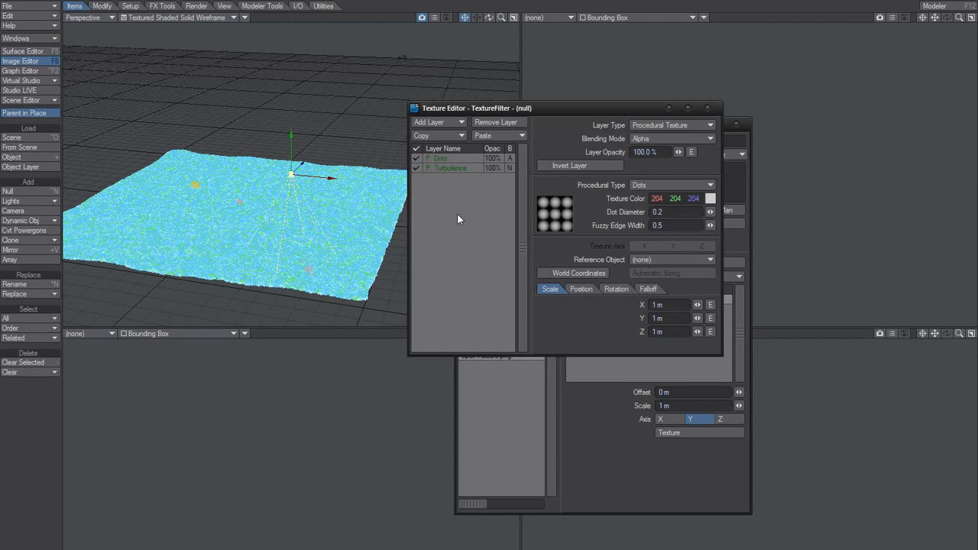
Set the Turbulence layer's position to X 2 m and Y 800 mm, and preview the projected pattern in VPR.
{"action": "left_click", "coordinate": [454, 168]}
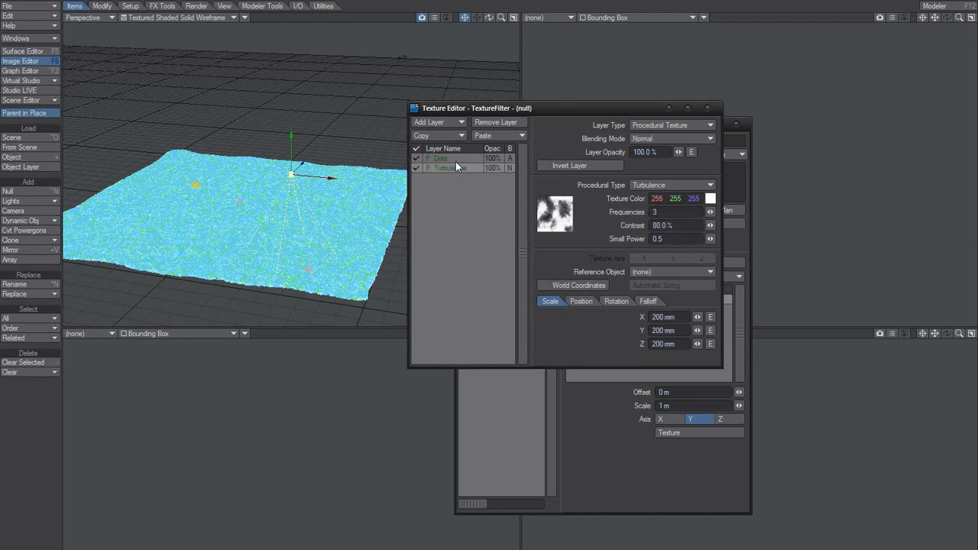
{"action": "left_click", "coordinate": [459, 158]}
{"action": "left_click", "coordinate": [458, 168]}
{"action": "left_click", "coordinate": [588, 303]}
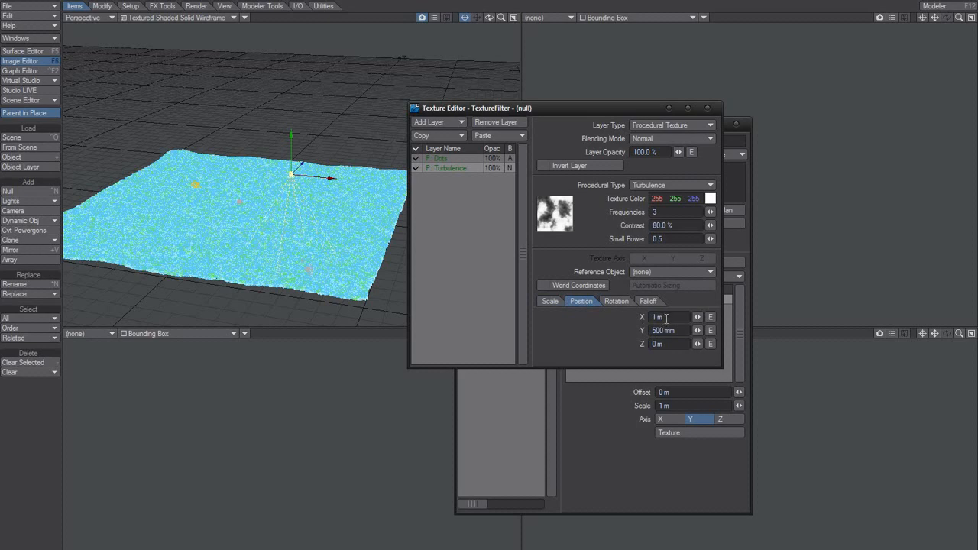
{"action": "left_click_drag", "start_coordinate": [666, 316], "coordinate": [641, 316]}
{"action": "type", "text": "2"}
{"action": "key", "text": "Return"}
{"action": "left_click_drag", "start_coordinate": [657, 331], "coordinate": [636, 333]}
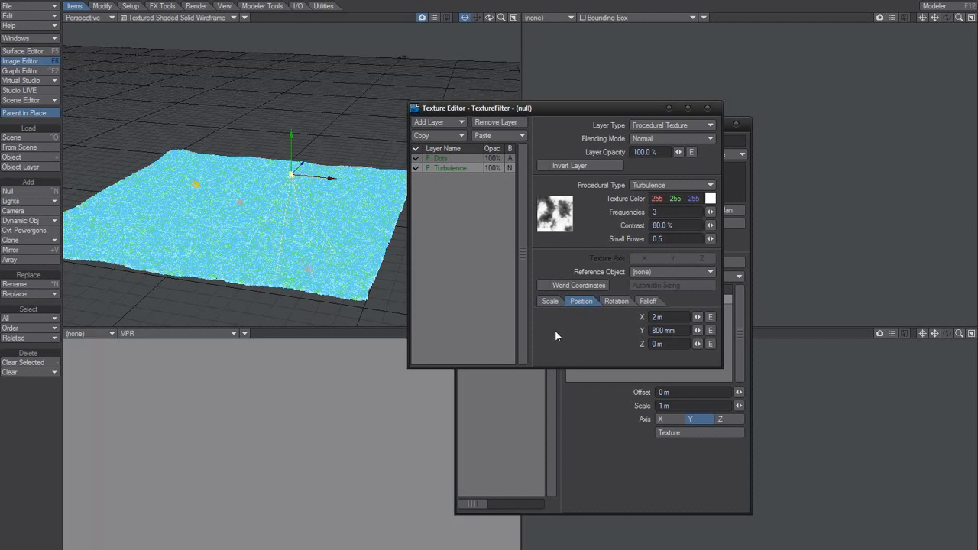
{"action": "left_click_drag", "start_coordinate": [487, 115], "coordinate": [489, 113]}
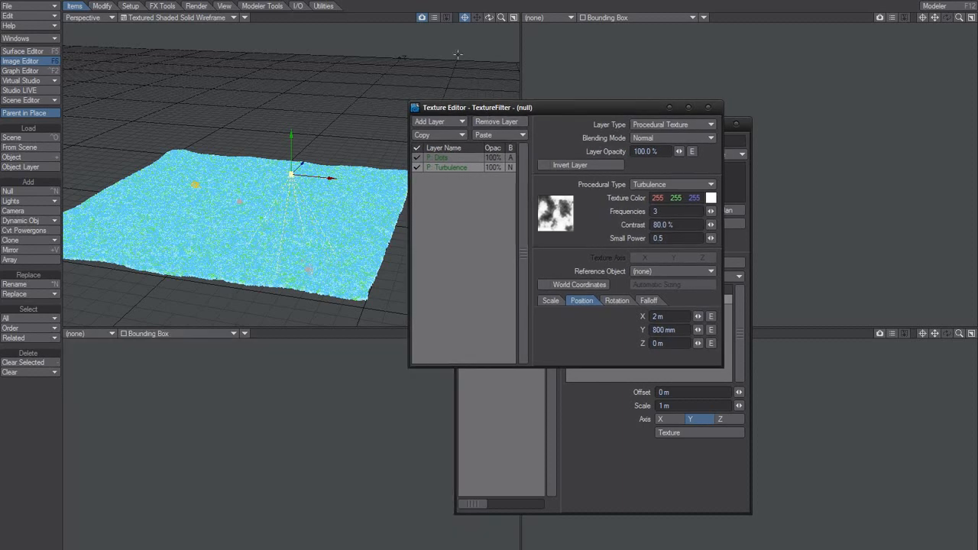
{"action": "key", "text": "ctrl+F9"}
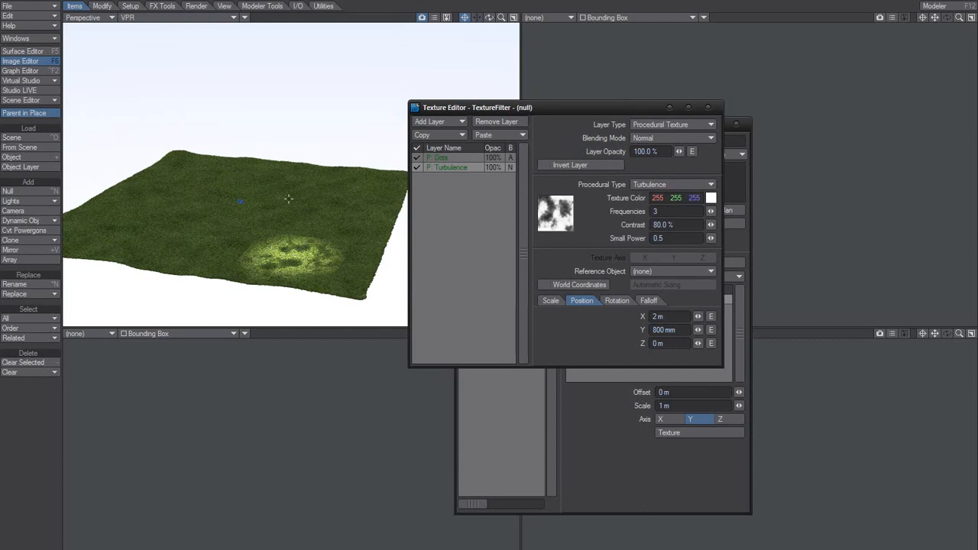
Try to turn on the OpenGL Wireframe and Overlay options in the Perspective viewport, including with Textured Shaded Solid display.
{"action": "left_click", "coordinate": [245, 17]}
{"action": "left_click", "coordinate": [245, 18]}
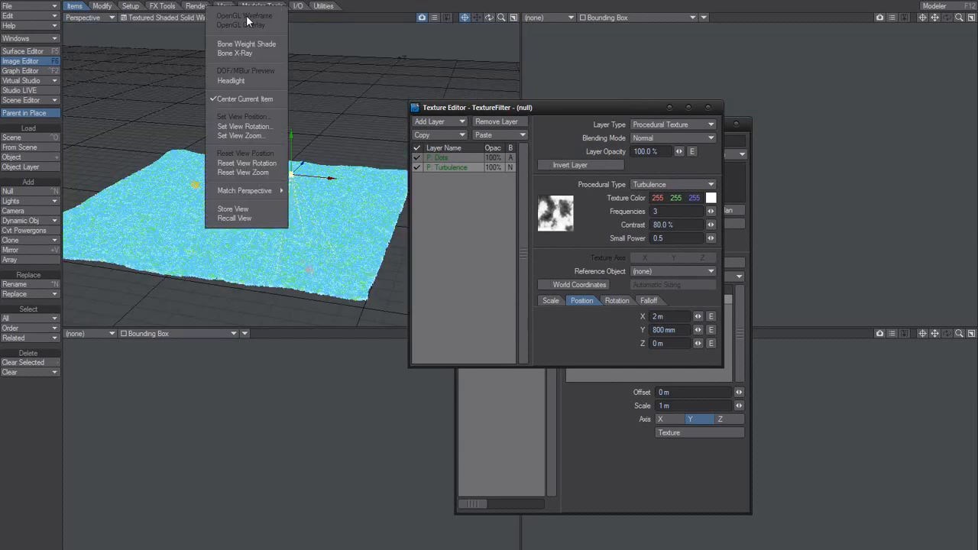
{"action": "left_click", "coordinate": [250, 25]}
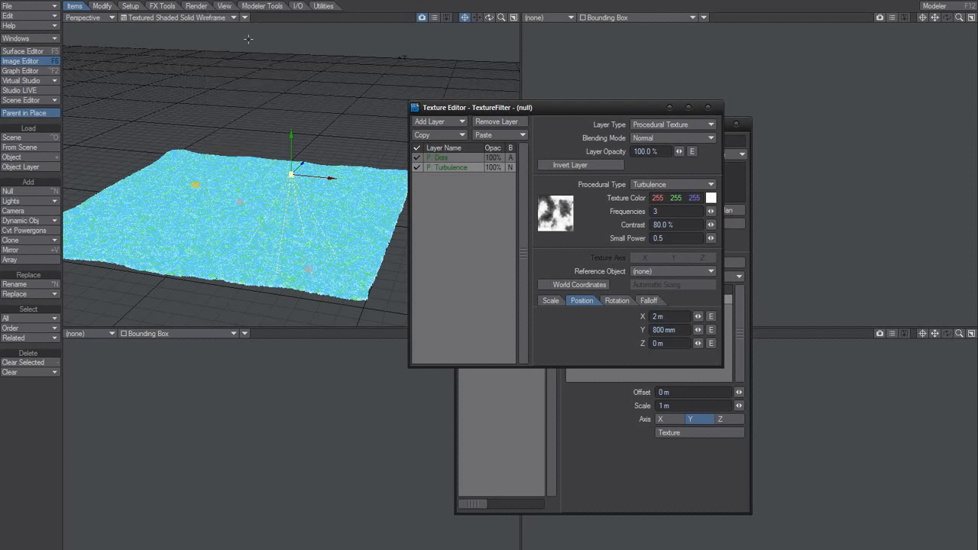
{"action": "left_click", "coordinate": [246, 17]}
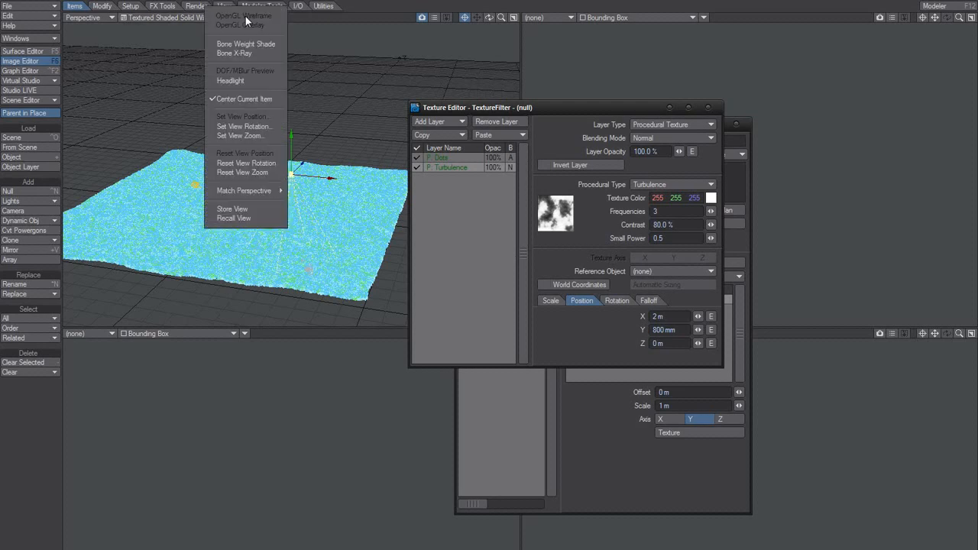
{"action": "left_click", "coordinate": [245, 15]}
{"action": "left_click", "coordinate": [161, 17]}
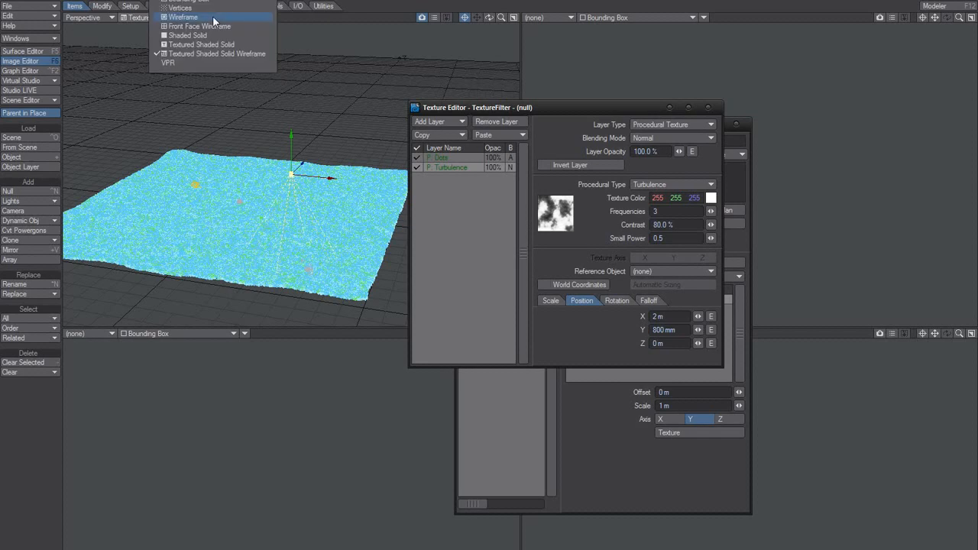
{"action": "left_click", "coordinate": [210, 48]}
{"action": "left_click", "coordinate": [245, 16]}
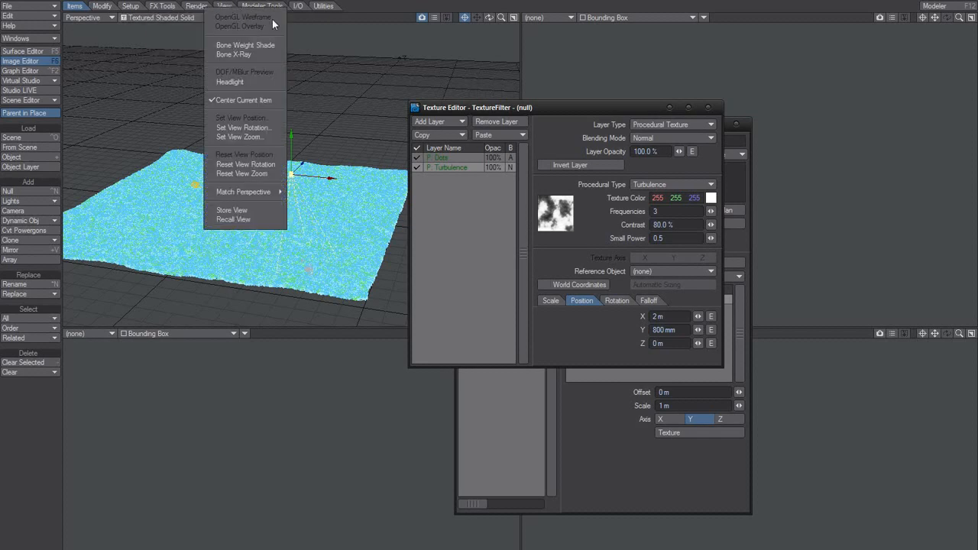
{"action": "left_click", "coordinate": [272, 20]}
{"action": "left_click", "coordinate": [220, 18]}
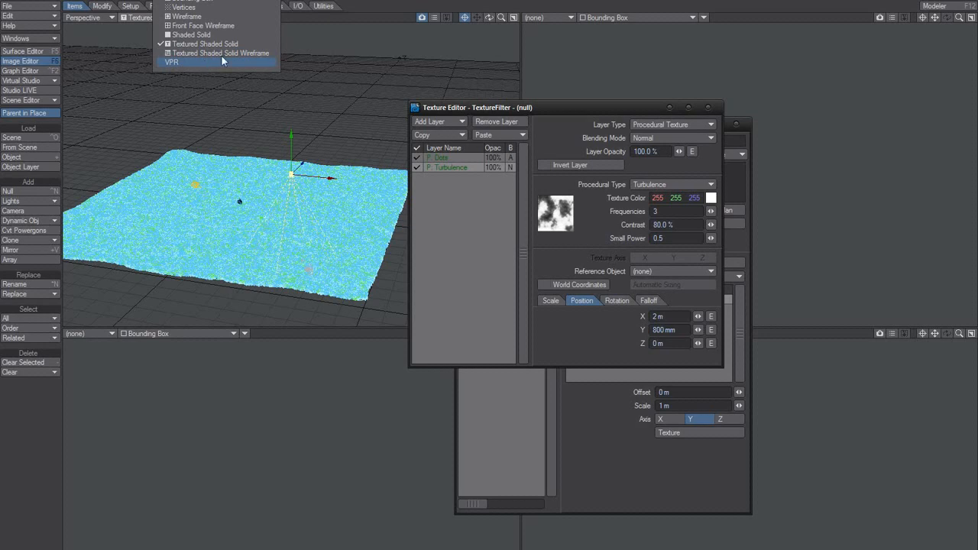
Close the Texture Editor, move the Image Editor clear of the scene, and set the Perspective viewport to VPR.
{"action": "left_click", "coordinate": [709, 108]}
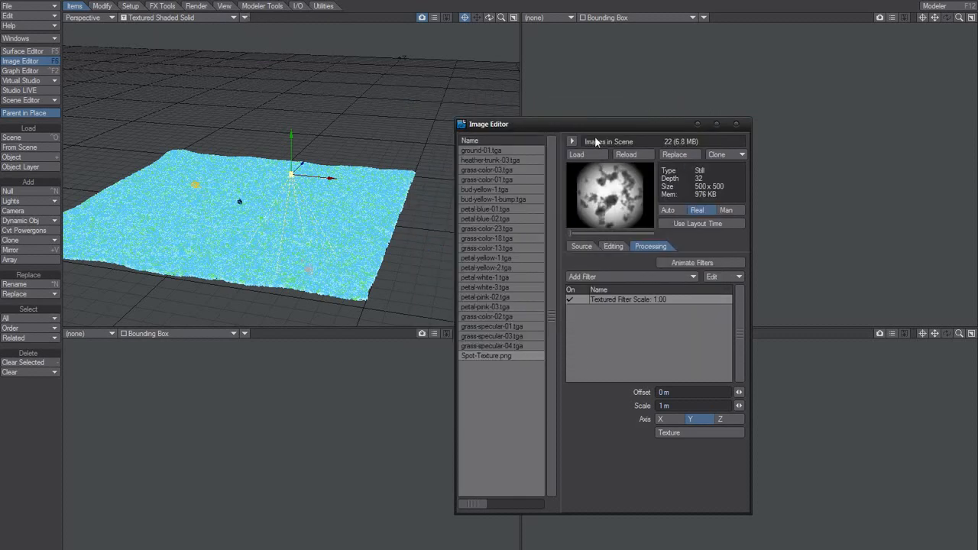
{"action": "left_click_drag", "start_coordinate": [596, 125], "coordinate": [584, 106]}
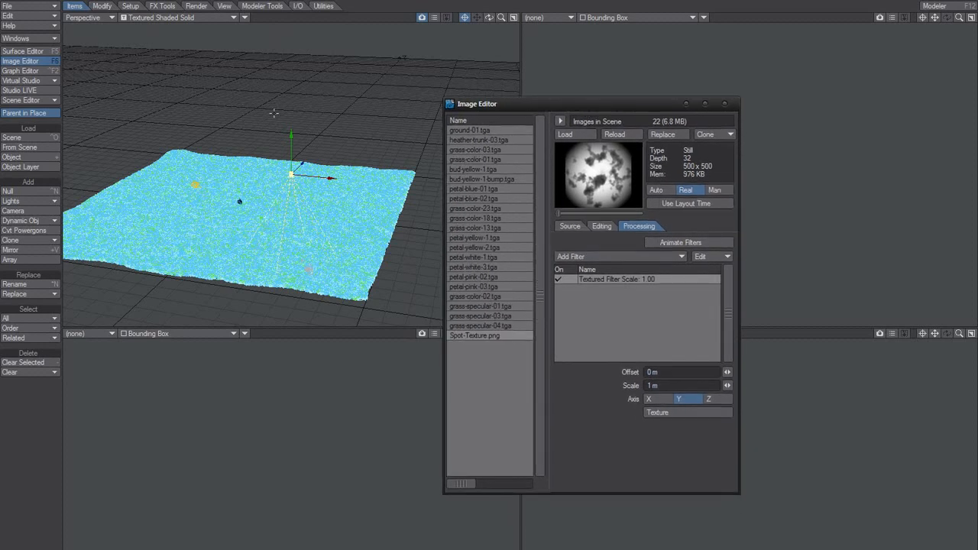
{"action": "left_click", "coordinate": [225, 20]}
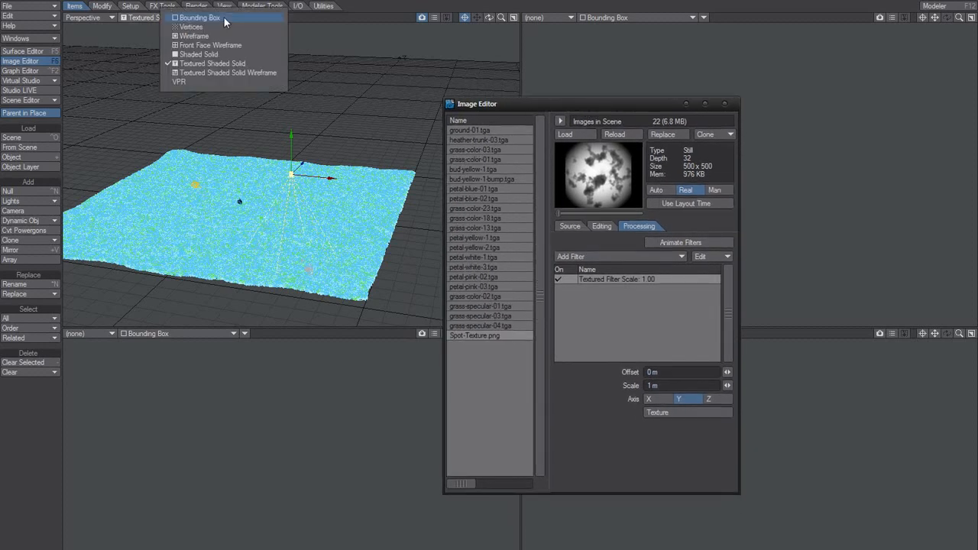
{"action": "left_click", "coordinate": [199, 82]}
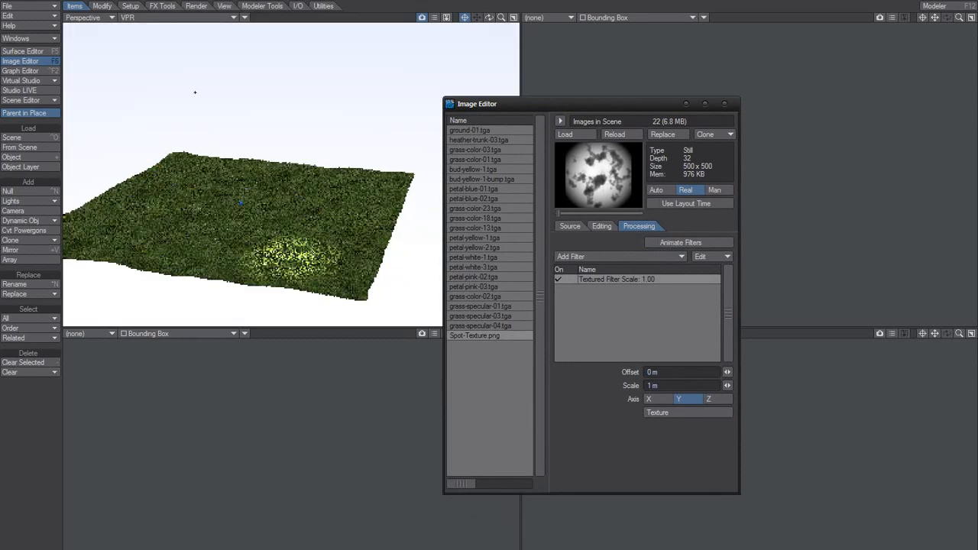
Turn on OpenGL Overlay in the Perspective VPR viewport so the scene items are drawn over the render, with OpenGL Wireframe off.
{"action": "left_click", "coordinate": [244, 17]}
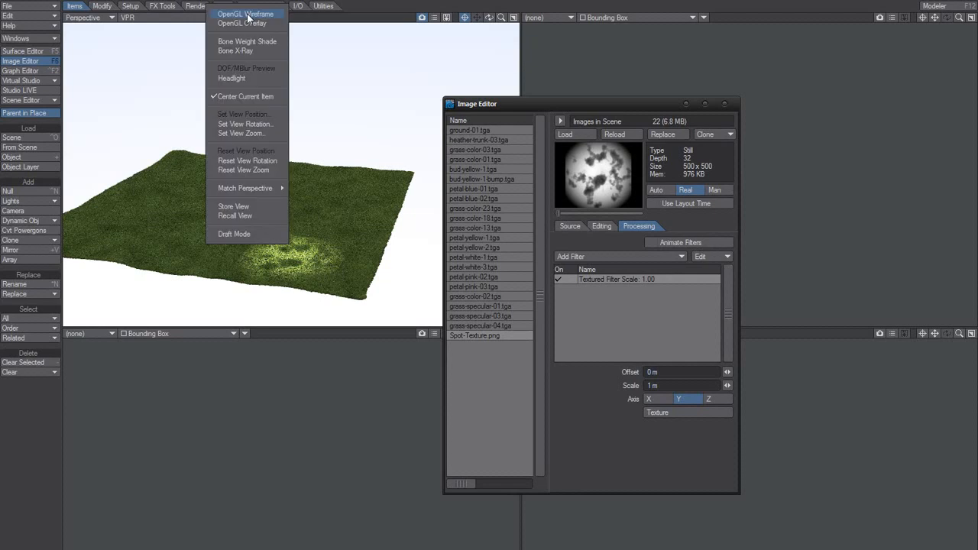
{"action": "left_click", "coordinate": [247, 14]}
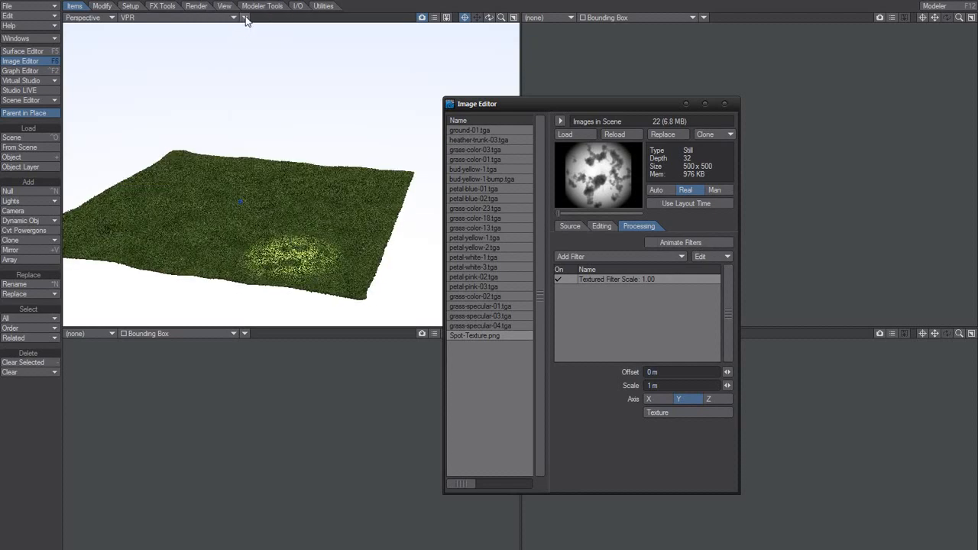
{"action": "left_click", "coordinate": [245, 17]}
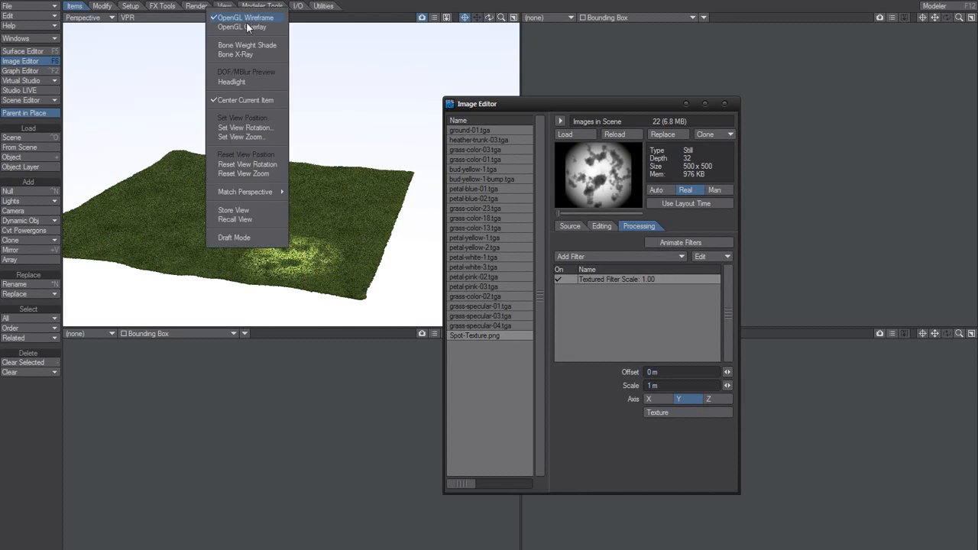
{"action": "left_click", "coordinate": [245, 29]}
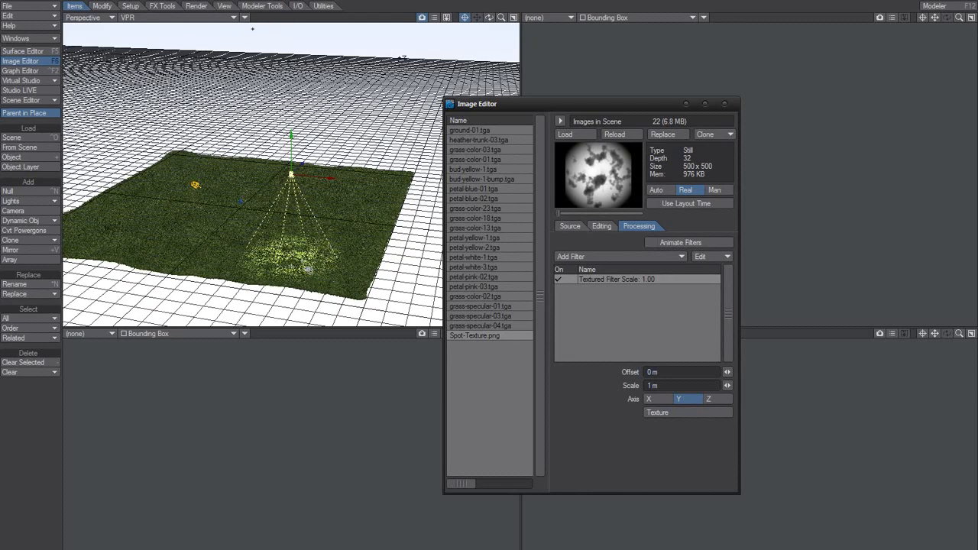
{"action": "left_click", "coordinate": [245, 17]}
{"action": "left_click", "coordinate": [245, 27]}
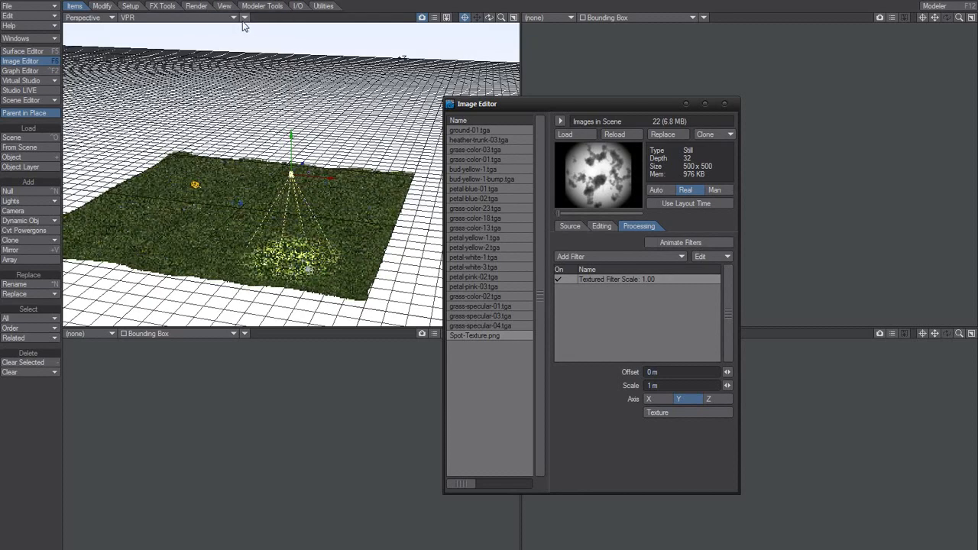
{"action": "left_click", "coordinate": [245, 18]}
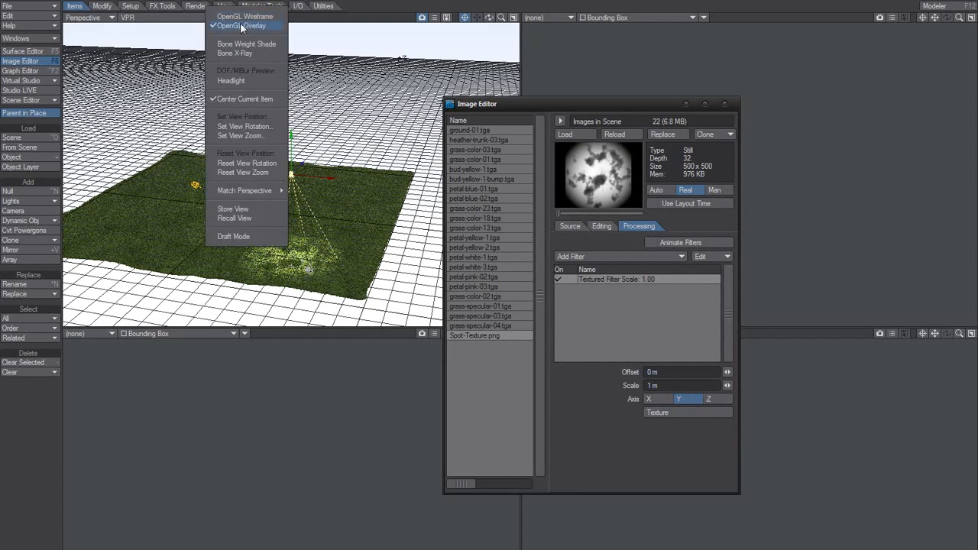
{"action": "left_click", "coordinate": [245, 26]}
{"action": "left_click", "coordinate": [245, 18]}
{"action": "left_click", "coordinate": [246, 26]}
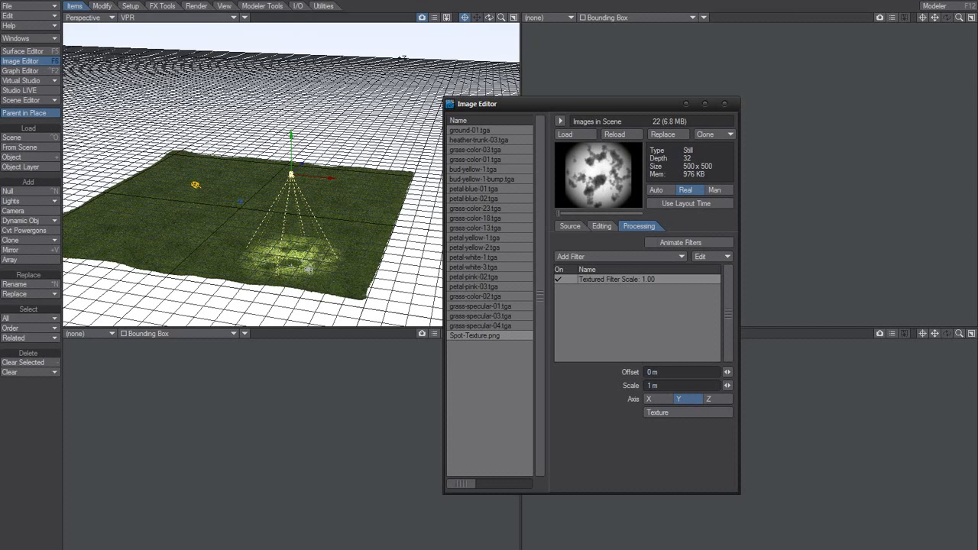
Turn off view centring on the current item, select the item below the spotlight's cone, and raise it with the light high above the field.
{"action": "key", "text": "shift+o"}
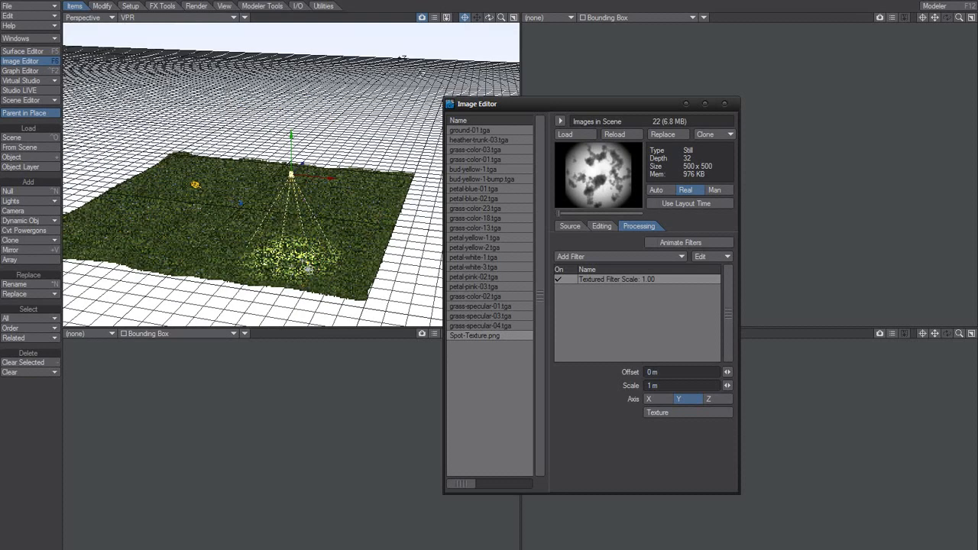
{"action": "left_click", "coordinate": [465, 18]}
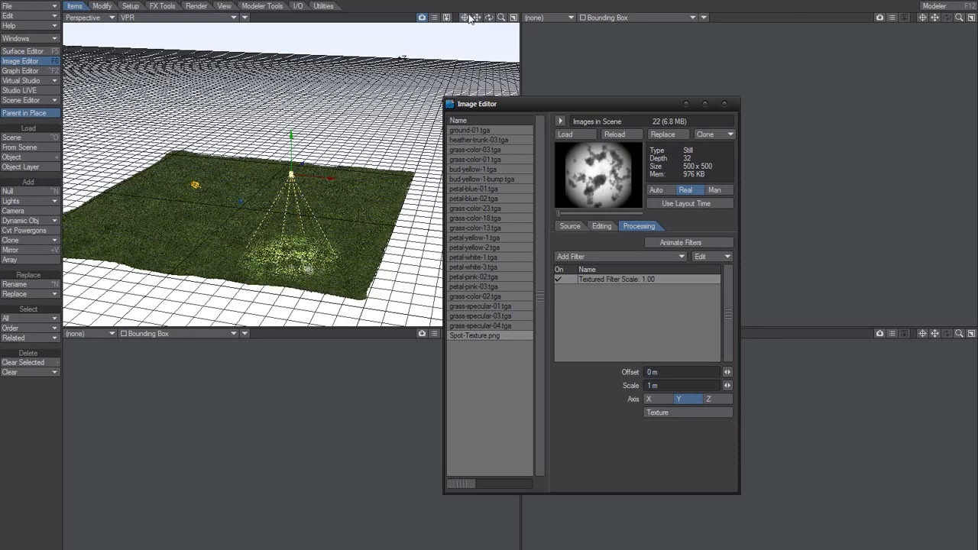
{"action": "left_click", "coordinate": [308, 269]}
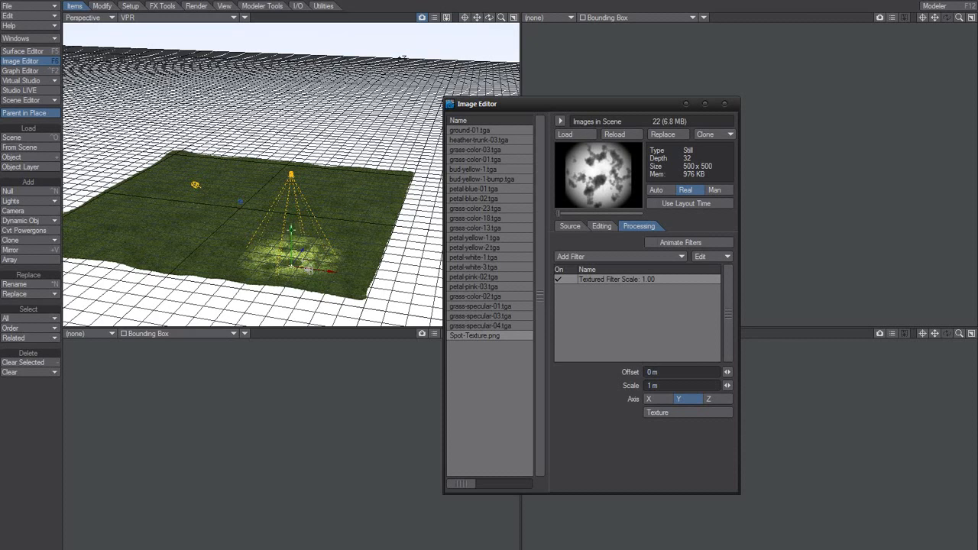
{"action": "left_click_drag", "start_coordinate": [291, 229], "coordinate": [291, 143]}
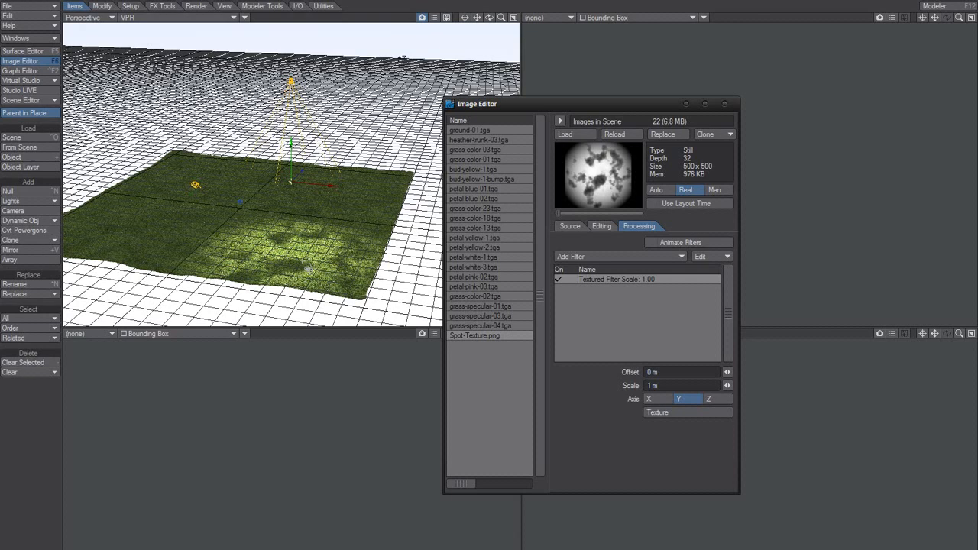
{"action": "left_click_drag", "start_coordinate": [291, 143], "coordinate": [291, 71]}
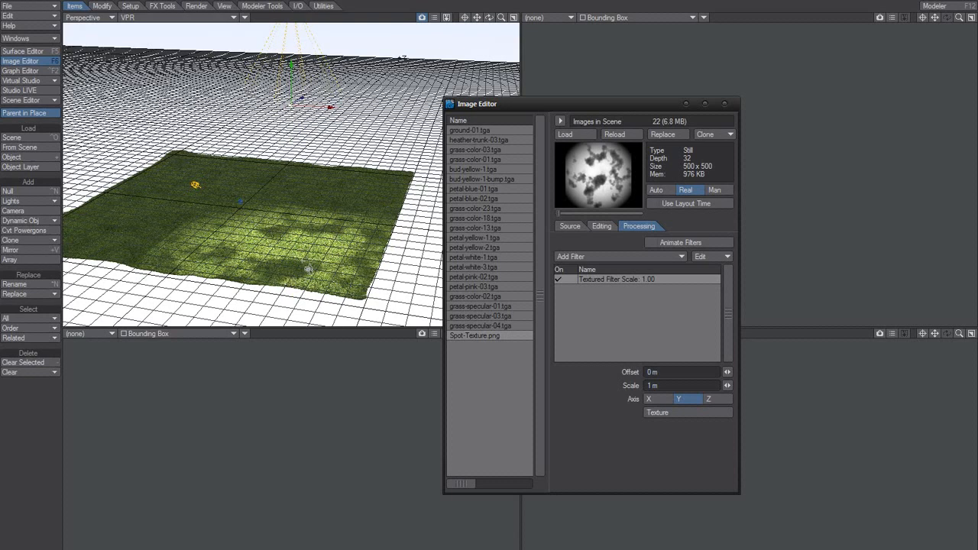
Select the blue object at the field's centre and move it horizontally into the spotlight's lit area on the grass.
{"action": "key", "text": "shift+o"}
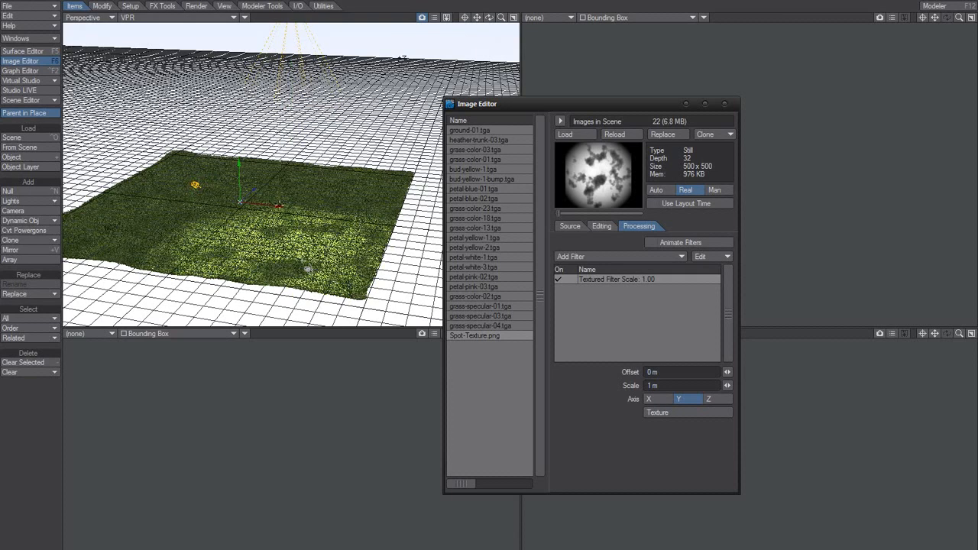
{"action": "left_click_drag", "start_coordinate": [279, 206], "coordinate": [329, 212]}
{"action": "left_click_drag", "start_coordinate": [335, 201], "coordinate": [318, 230]}
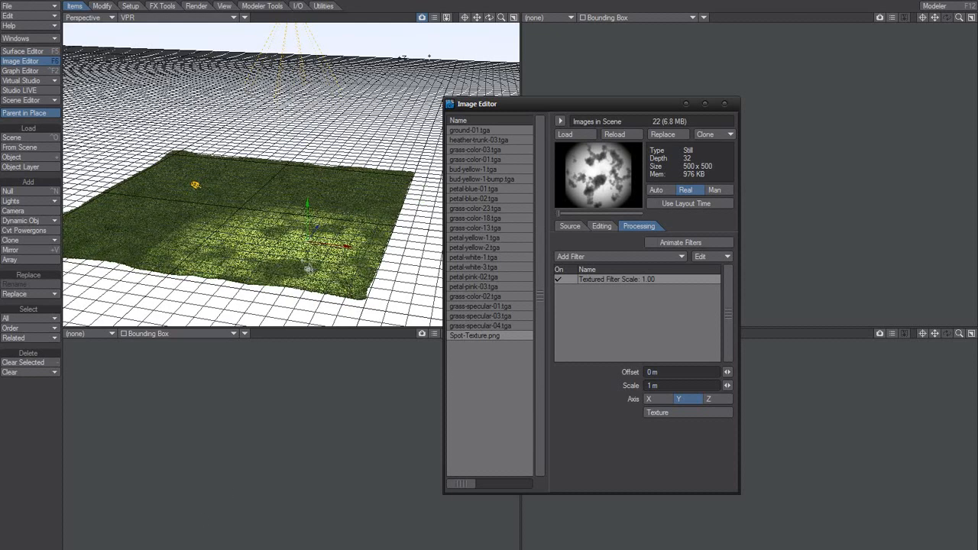
Switch the VPR viewport from Perspective to Camera View and move the Image Editor clear of the rendered scene.
{"action": "left_click_drag", "start_coordinate": [463, 17], "coordinate": [468, 20]}
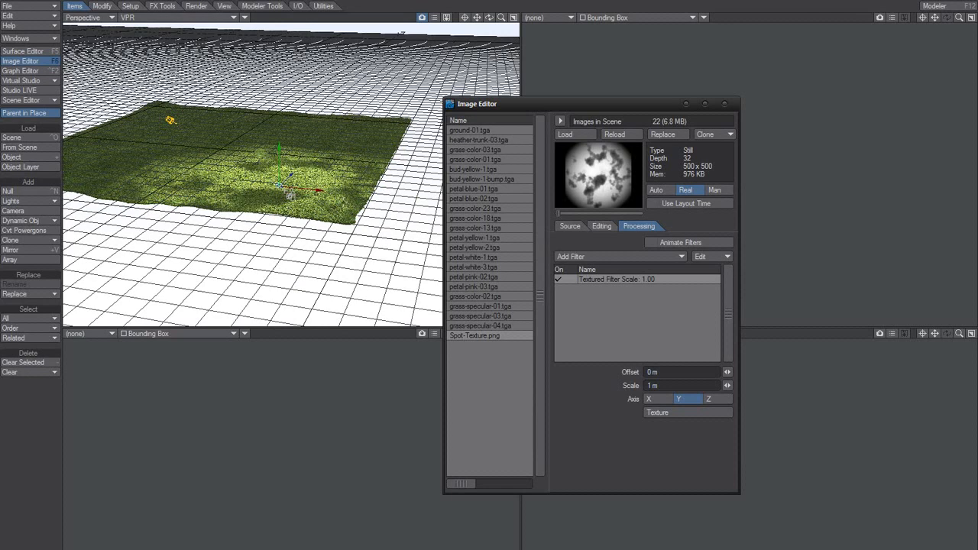
{"action": "left_click", "coordinate": [102, 21]}
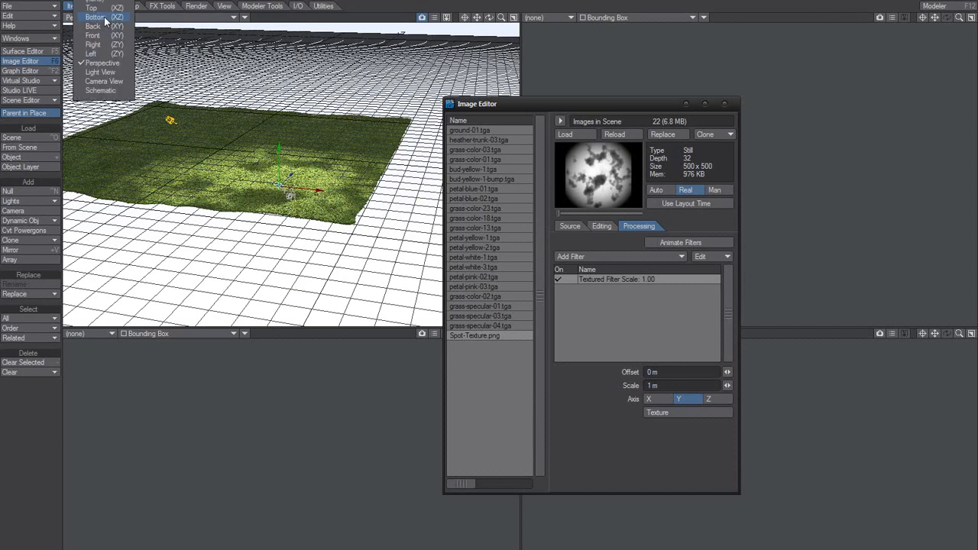
{"action": "left_click", "coordinate": [104, 82]}
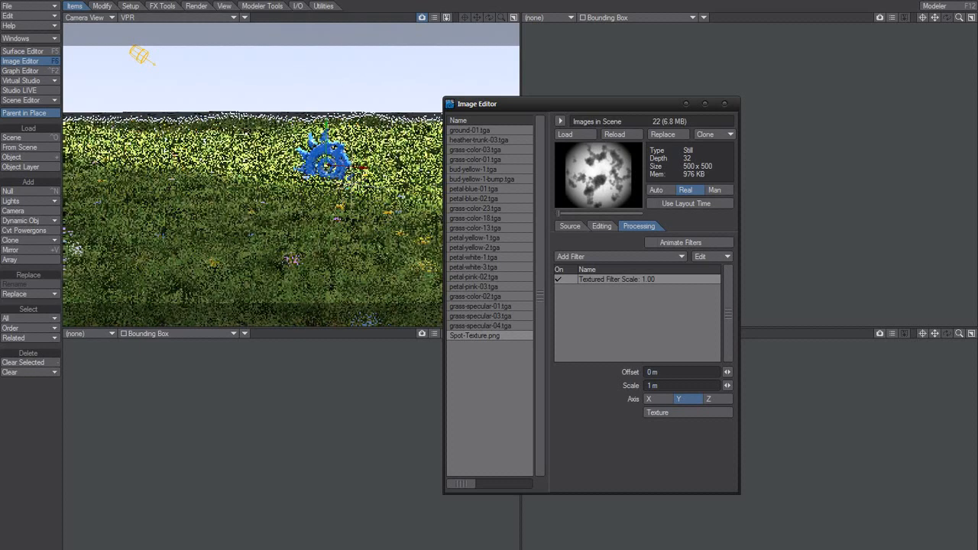
{"action": "left_click_drag", "start_coordinate": [484, 108], "coordinate": [565, 78]}
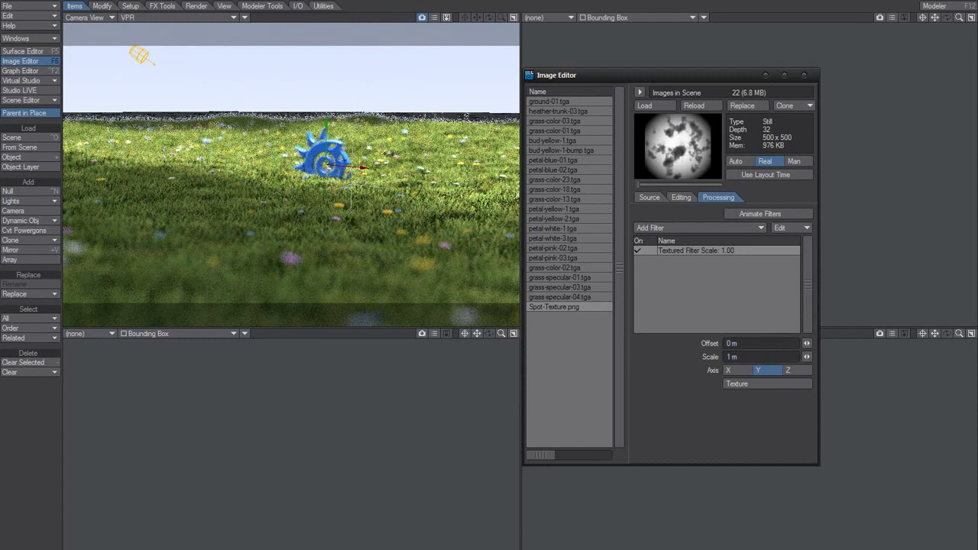
{"action": "left_click_drag", "start_coordinate": [593, 73], "coordinate": [613, 65]}
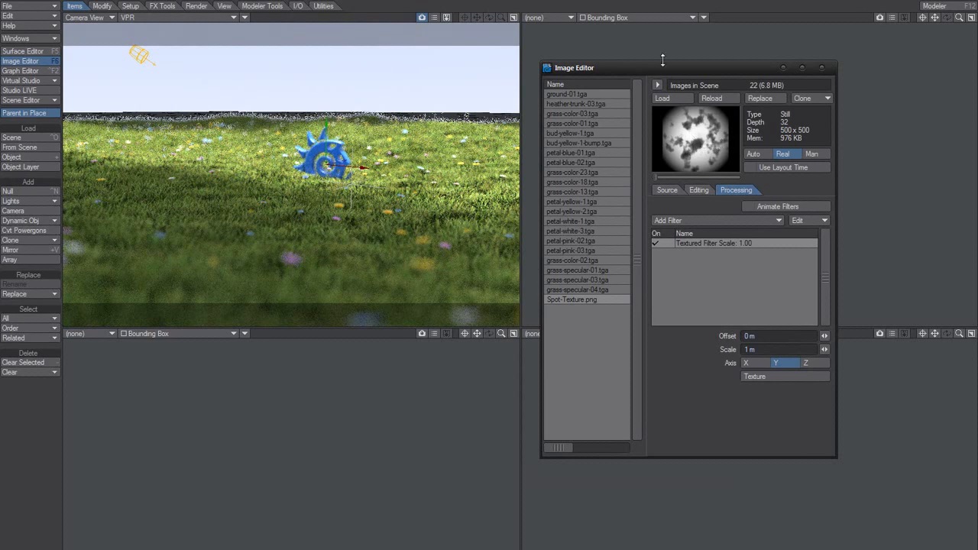
{"action": "left_click_drag", "start_coordinate": [661, 67], "coordinate": [647, 38]}
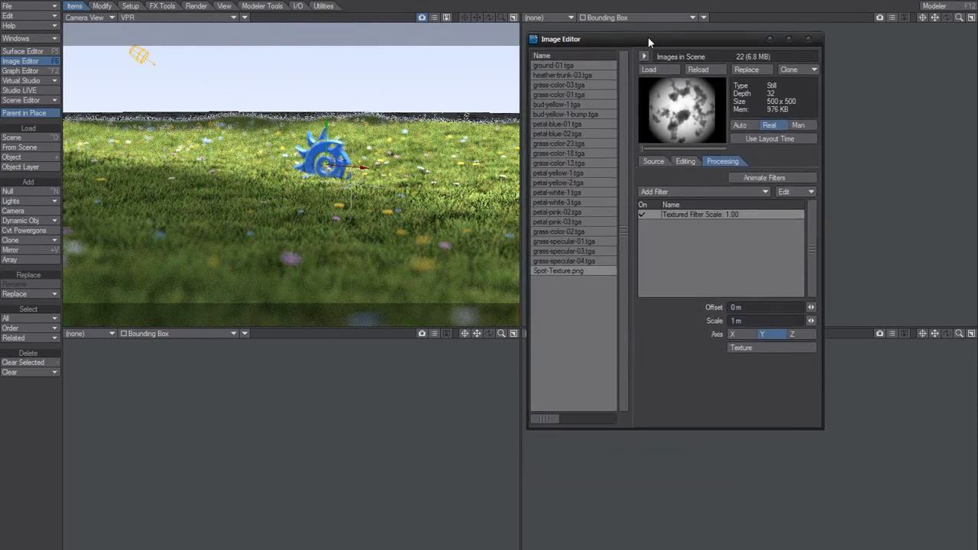